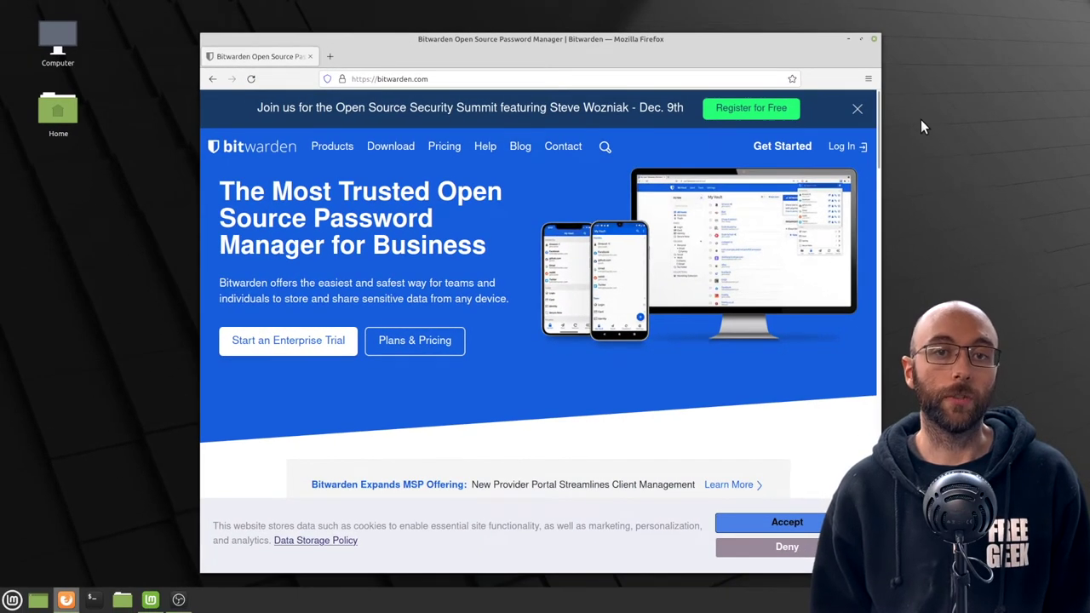
Close and relaunch Firefox, then bring up its main menu.
click(873, 39)
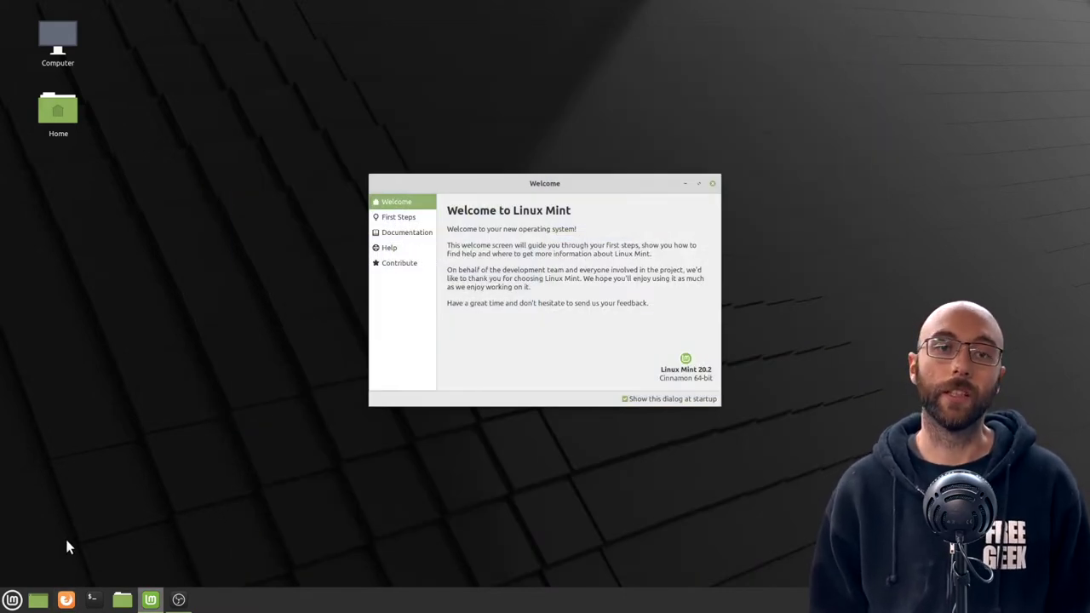
click(72, 603)
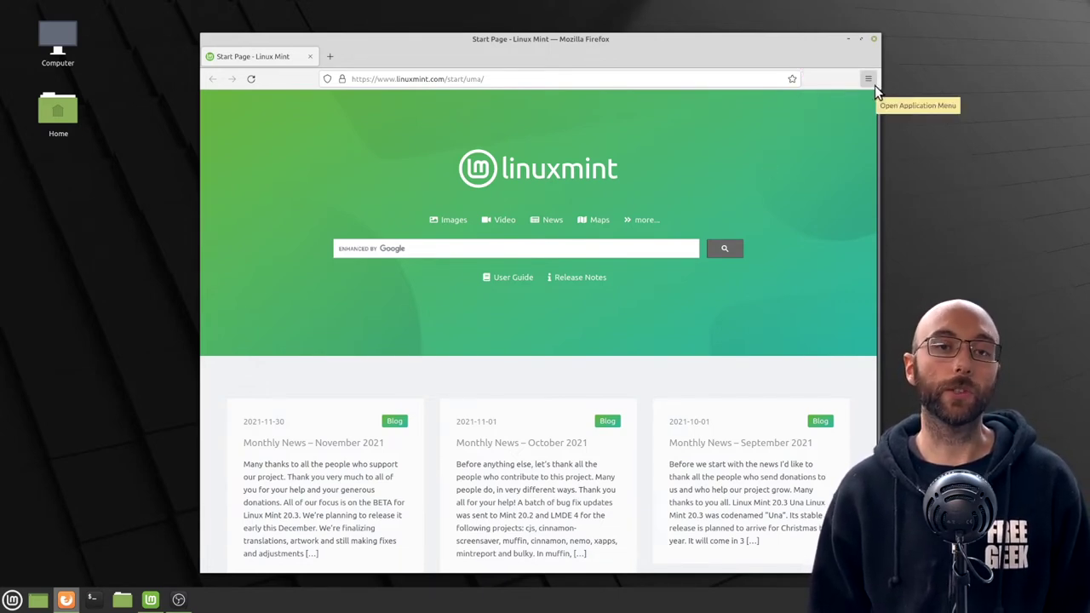
click(869, 79)
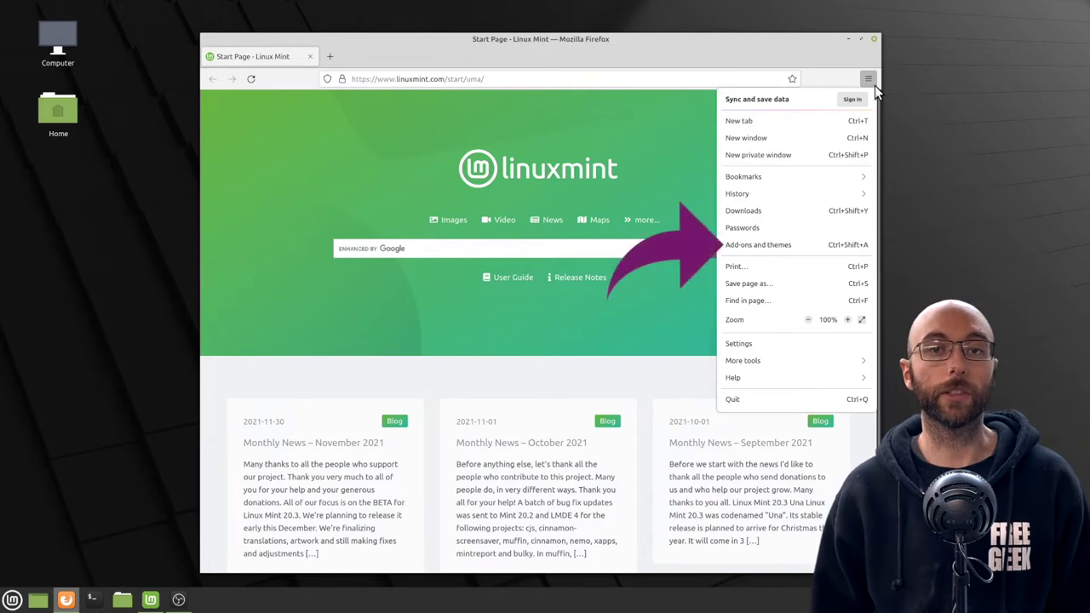
Search the add-ons catalogue for Bitwarden and open Bitwarden – Free Password Manager.
click(801, 253)
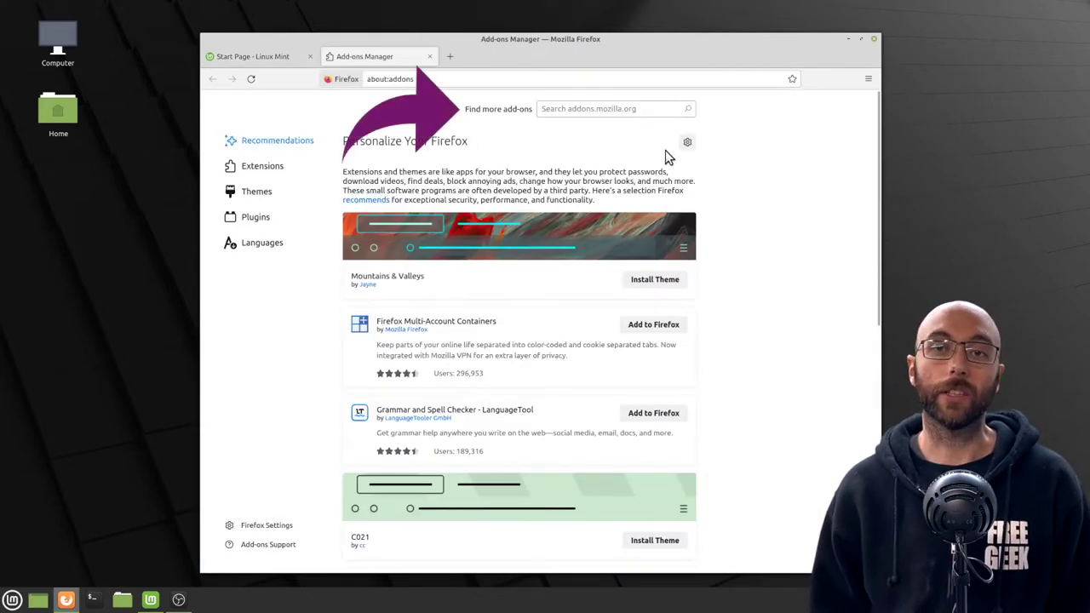
click(626, 109)
text(bitward)
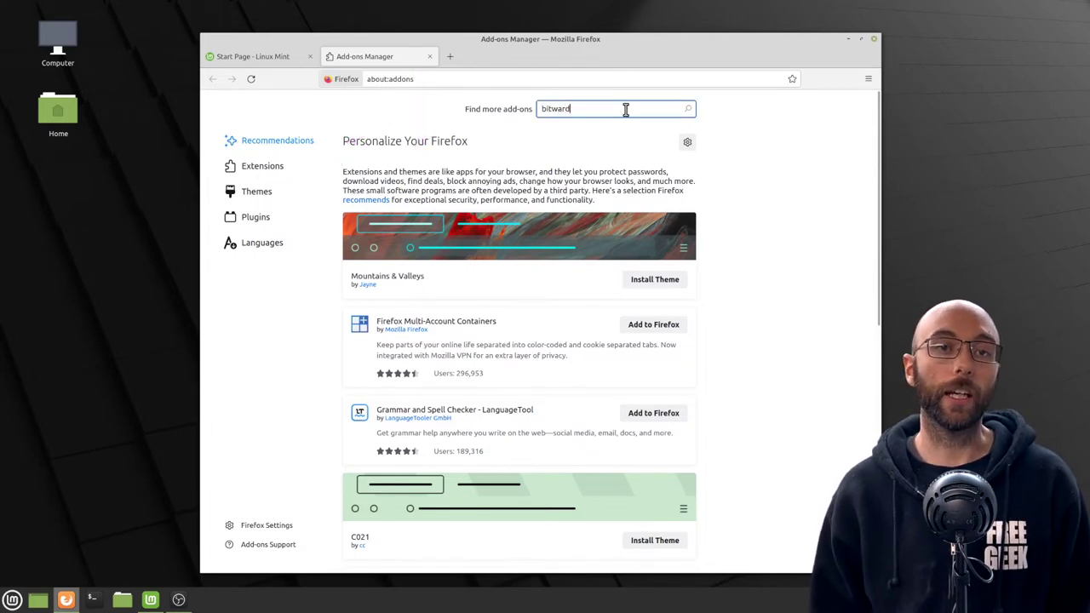
text(en)
key(Return)
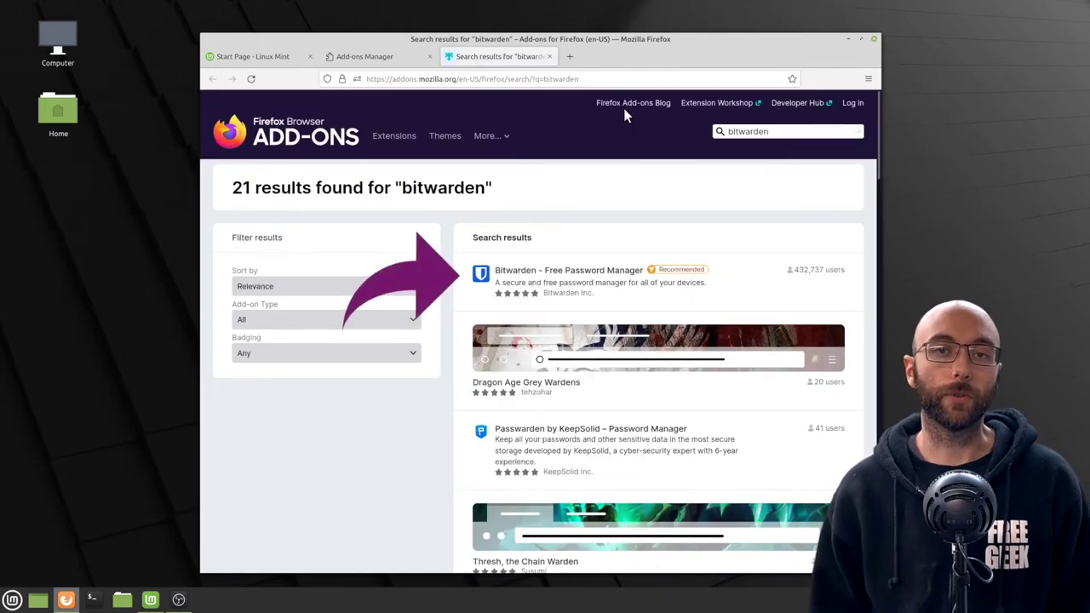
click(620, 271)
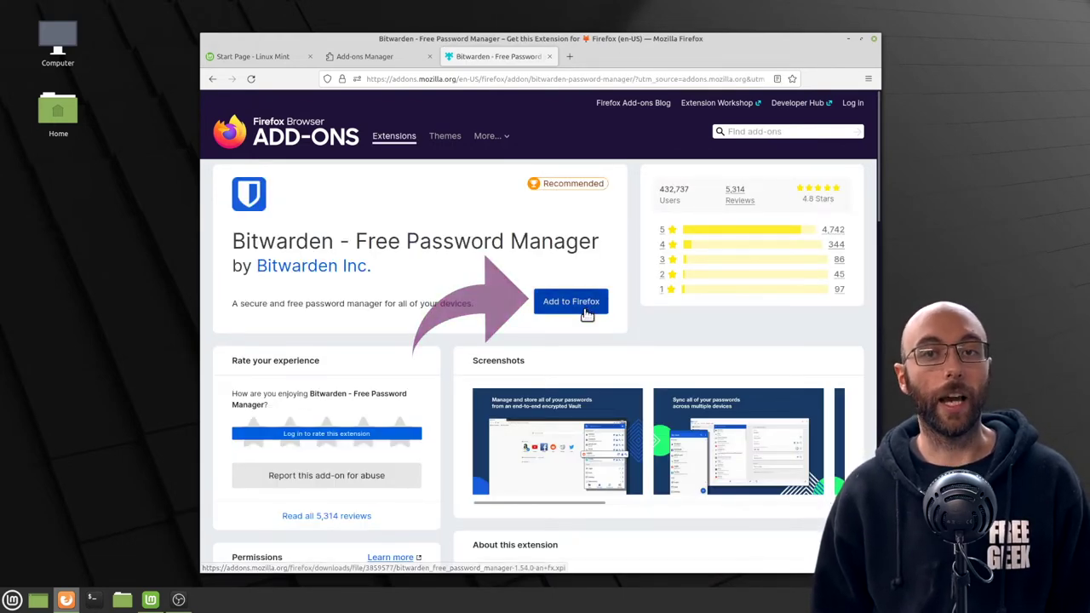
Install Bitwarden, approve its permissions, and allow it in private windows.
click(586, 311)
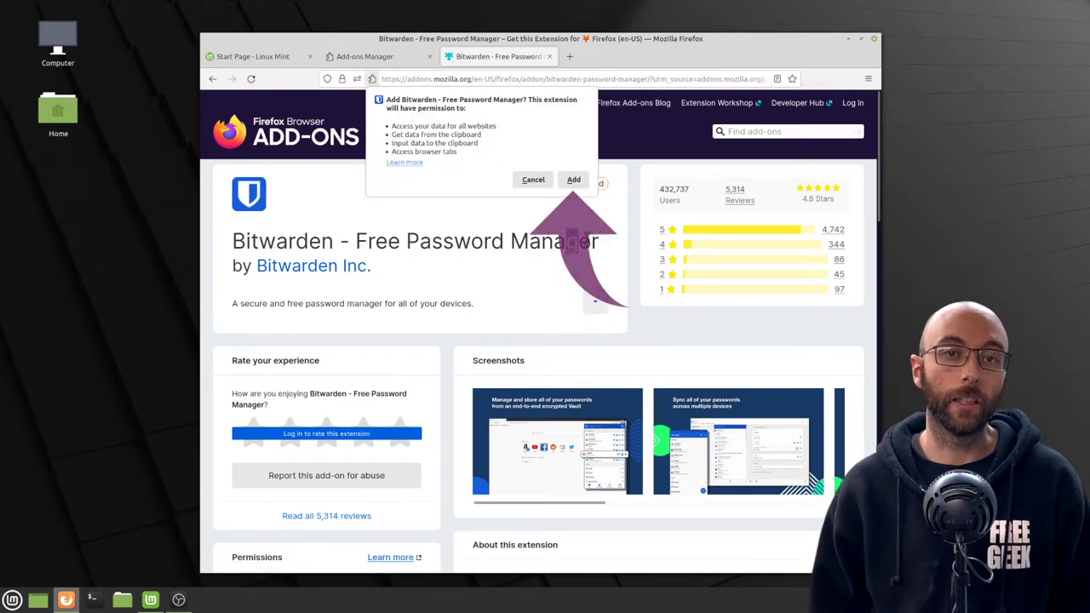
click(573, 180)
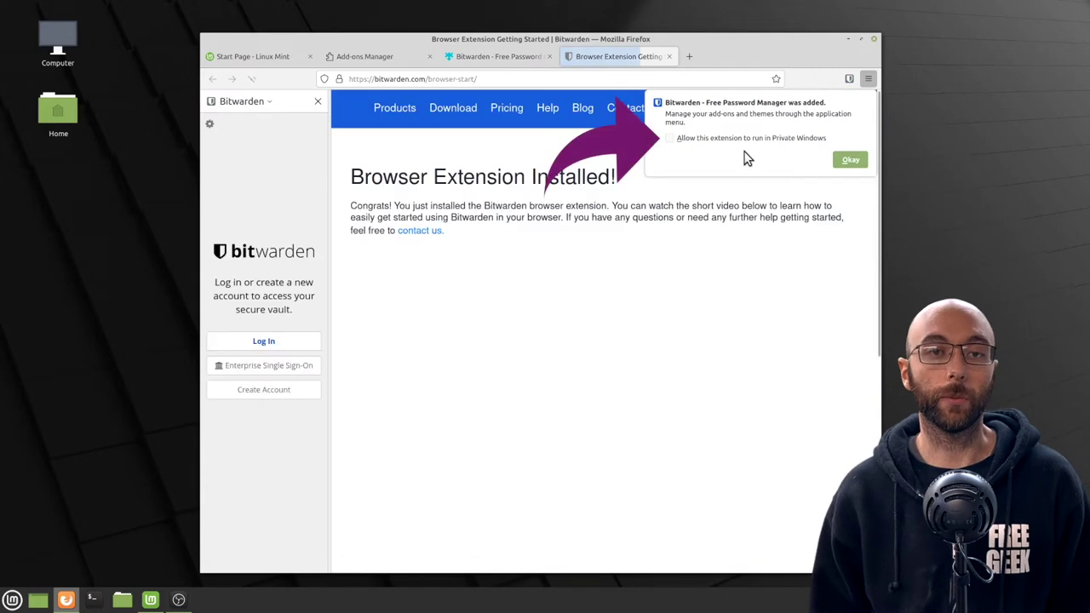
click(741, 143)
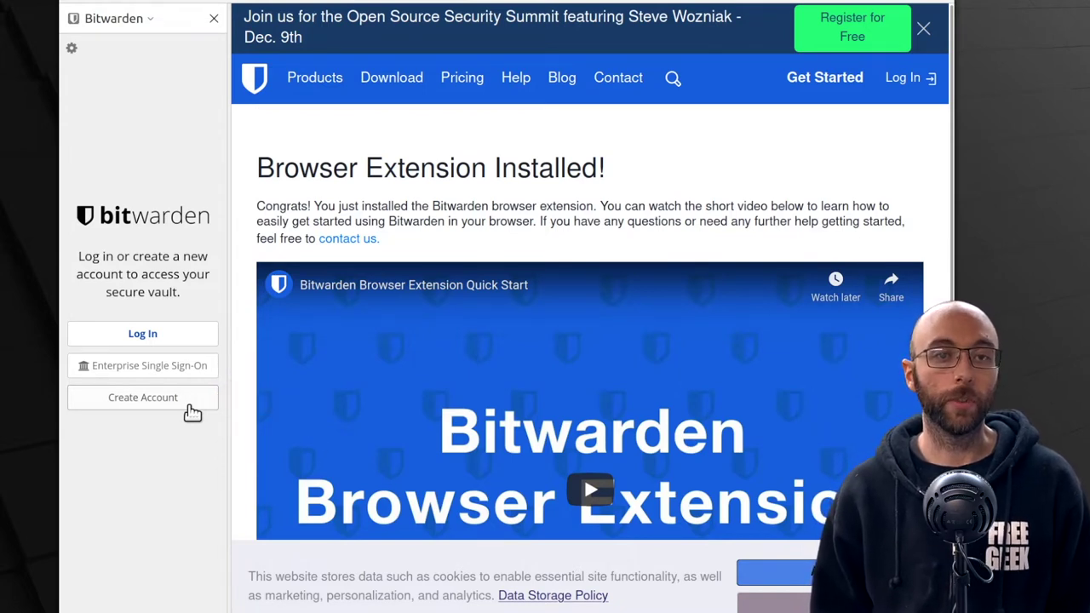
click(192, 413)
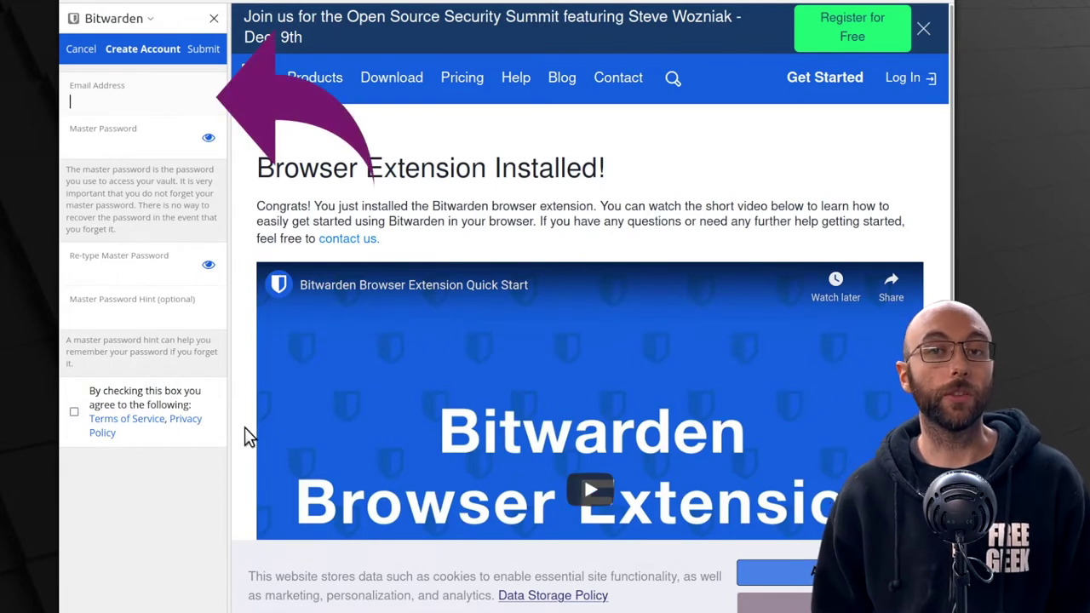
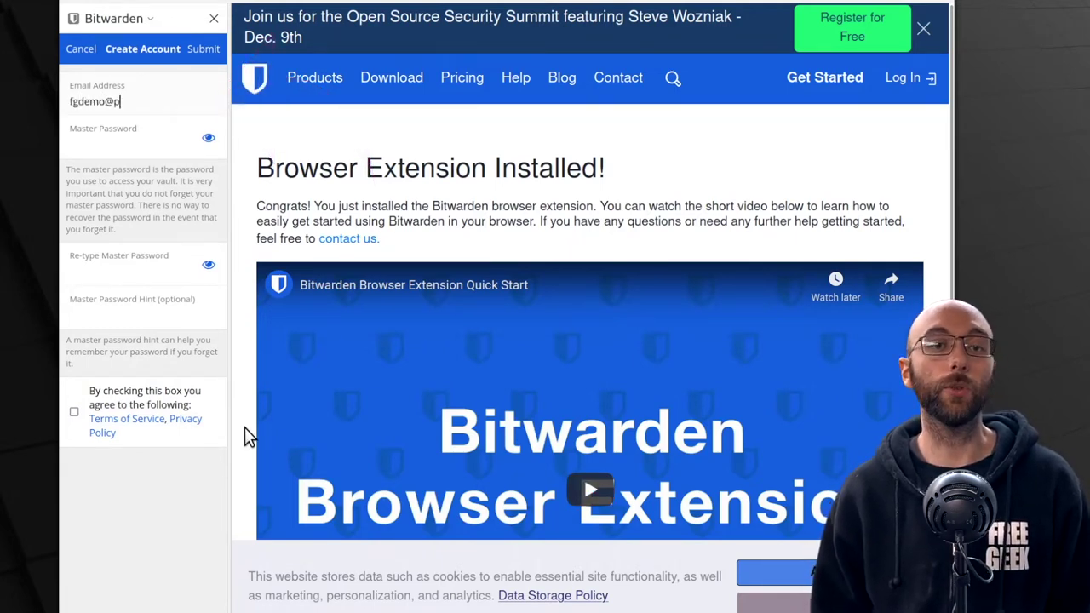
key(Tab)
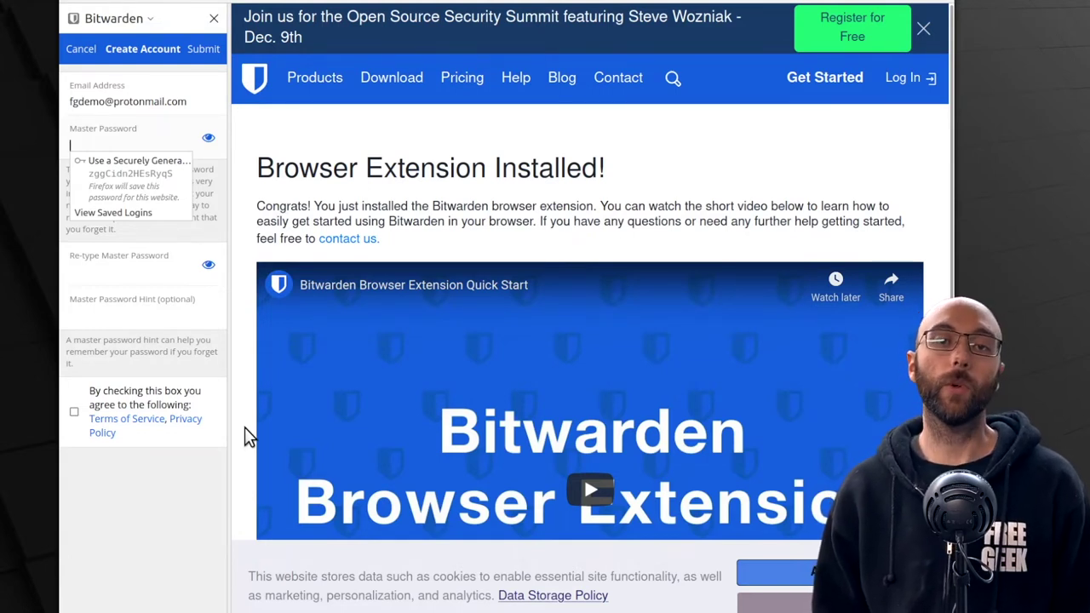
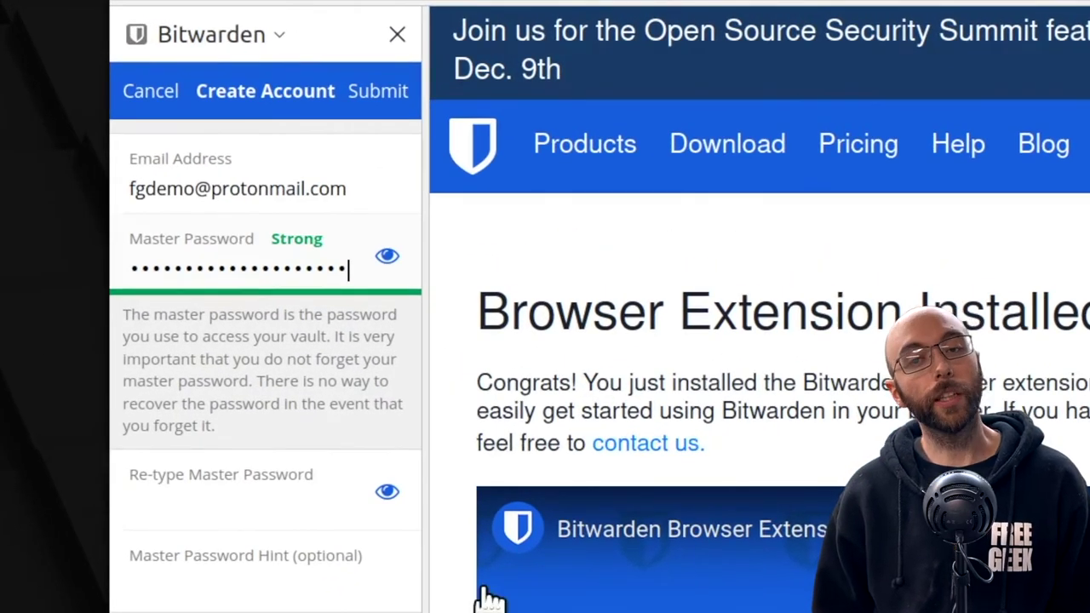
click(215, 503)
text(•)
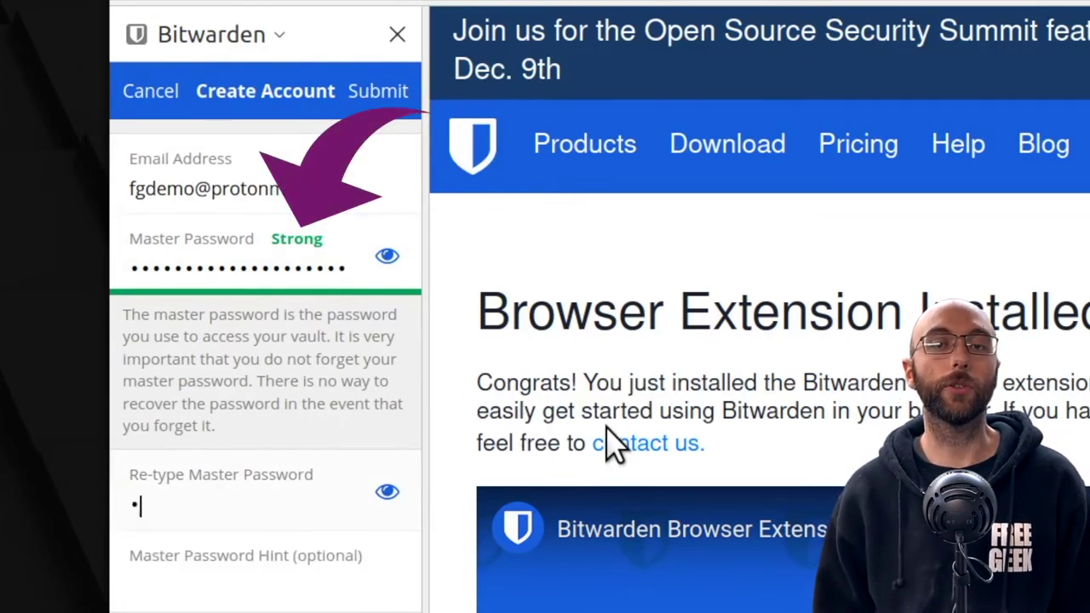
text(•••••••••)
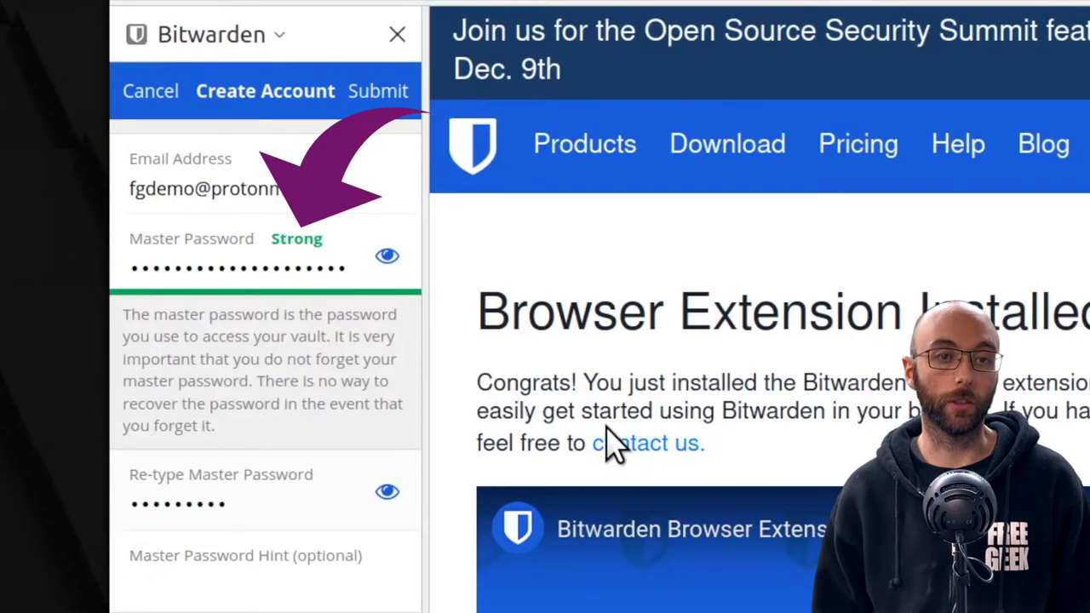
text(•••••)
text(••)
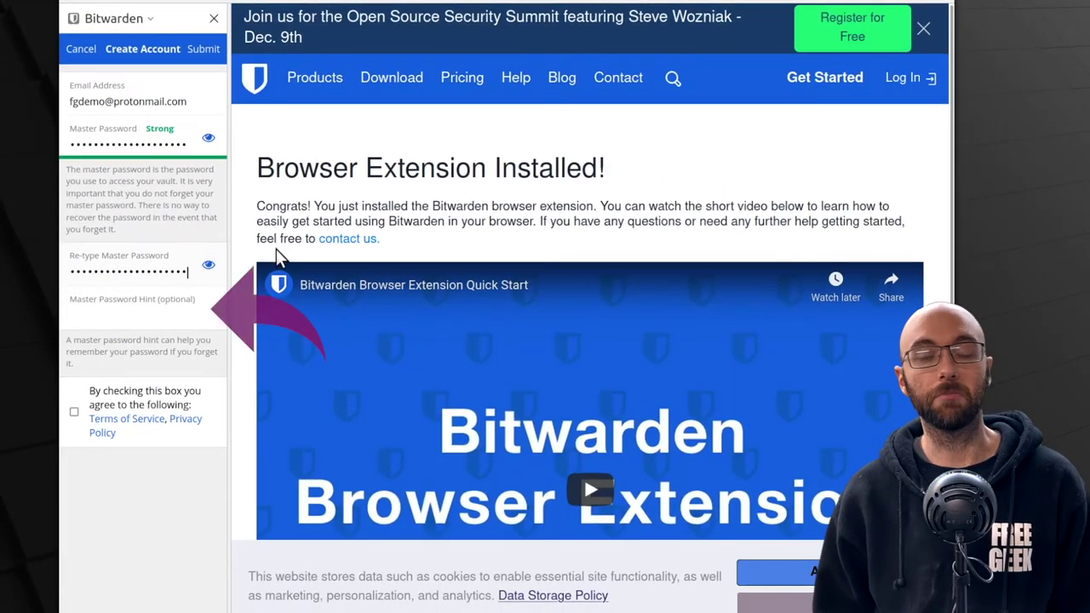
click(165, 319)
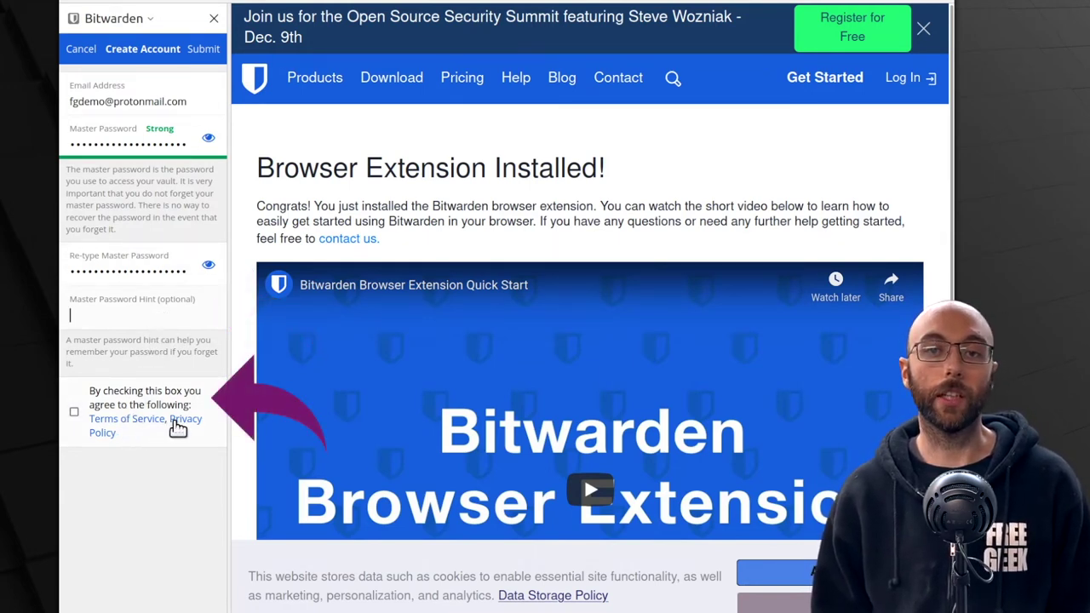
click(73, 414)
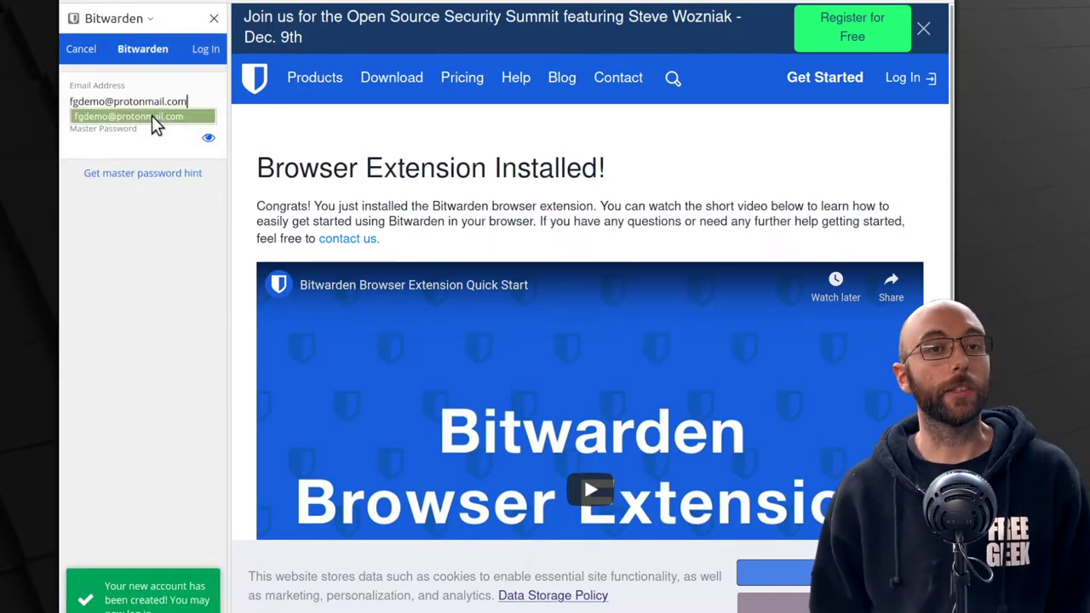
Log in to the new vault with the master password, then abandon a new item.
click(134, 142)
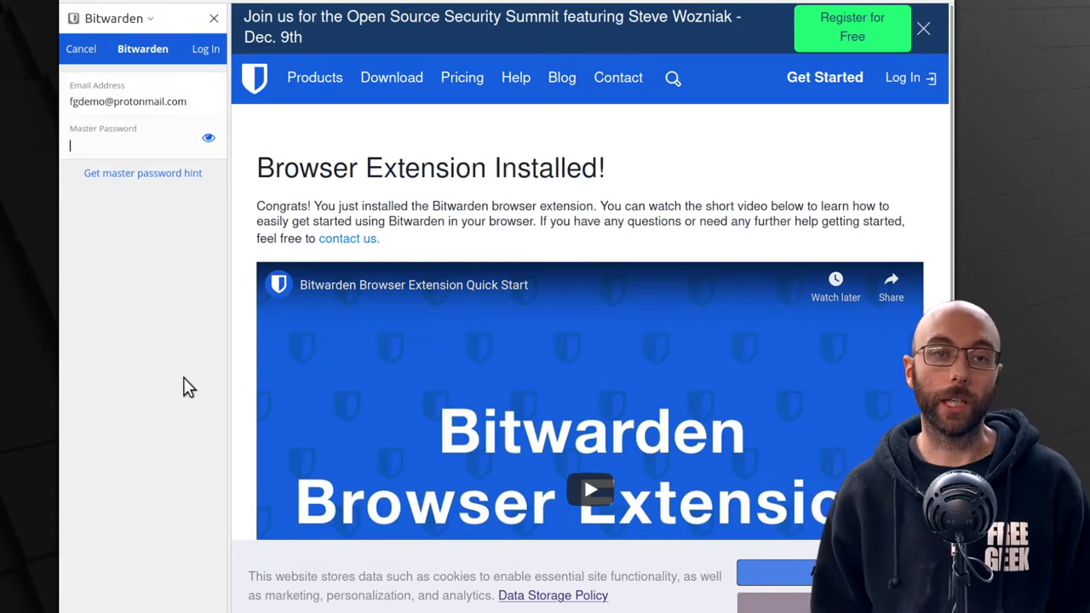
text(•••••••••)
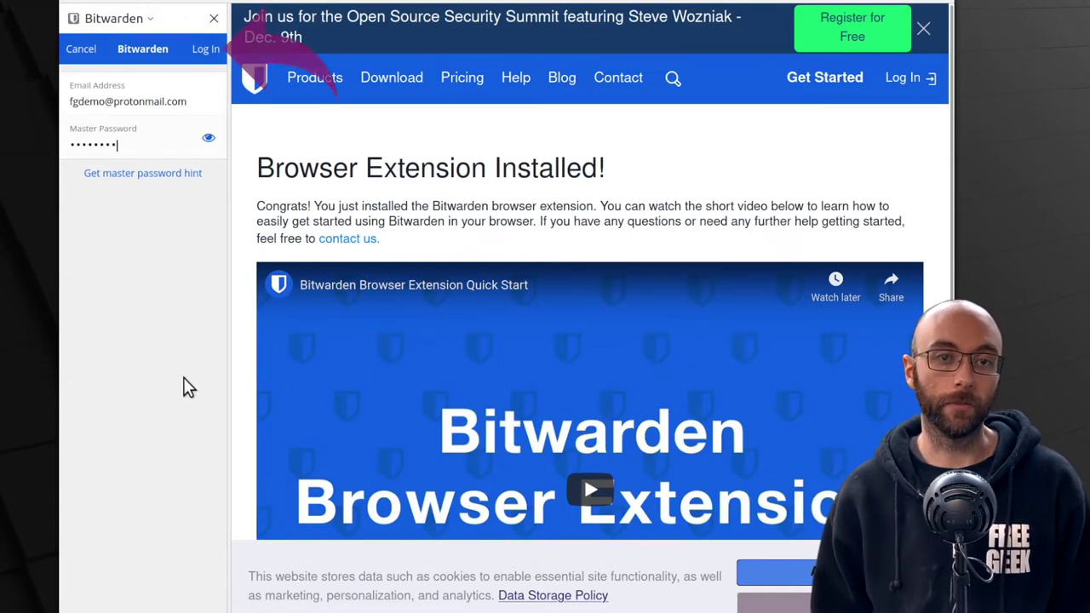
text(•••••••••)
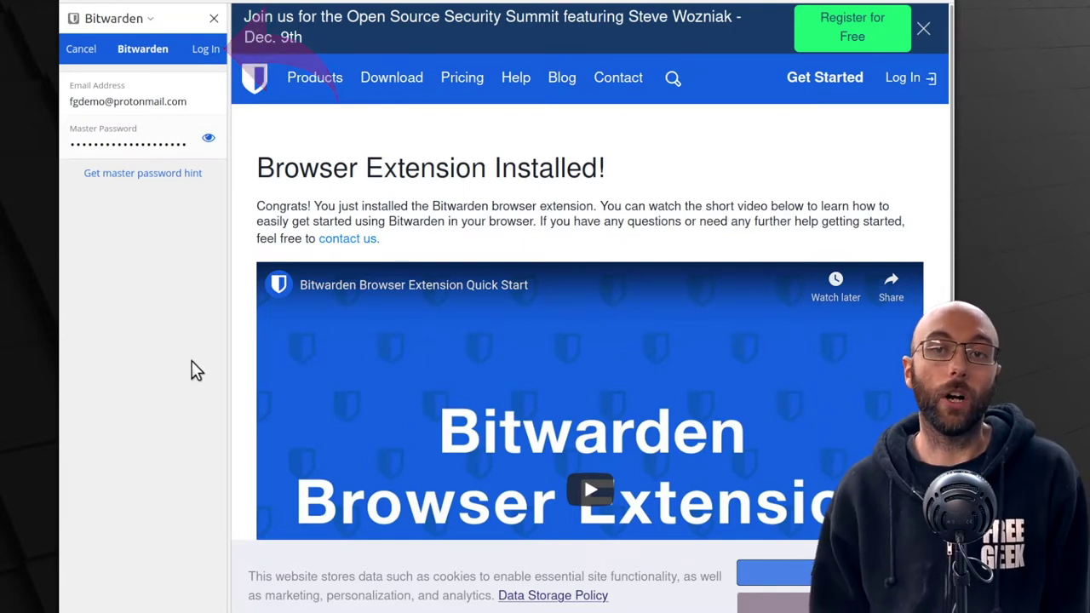
click(203, 51)
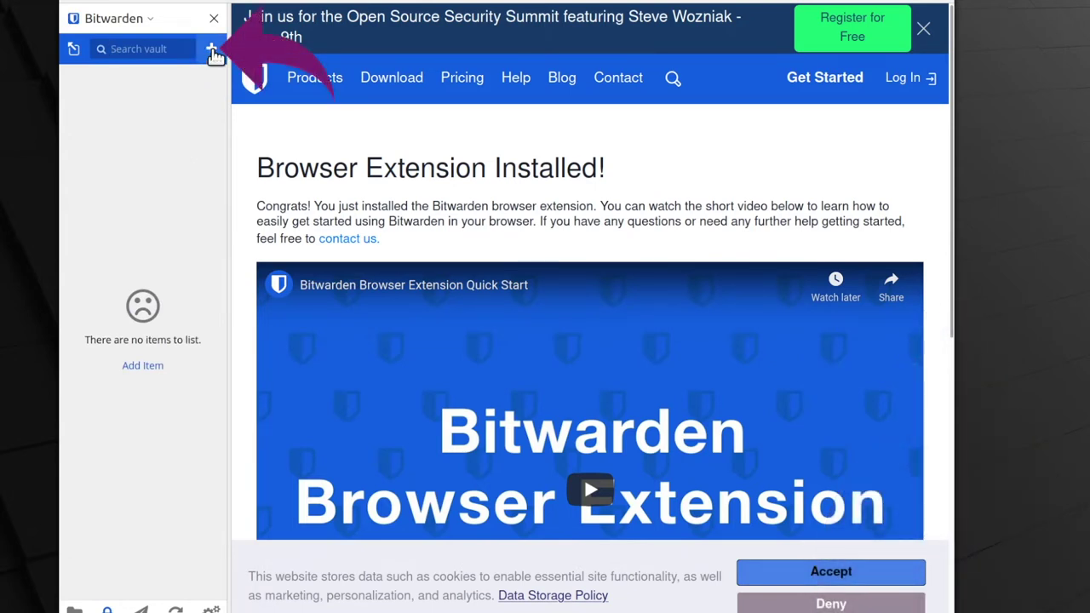
click(213, 50)
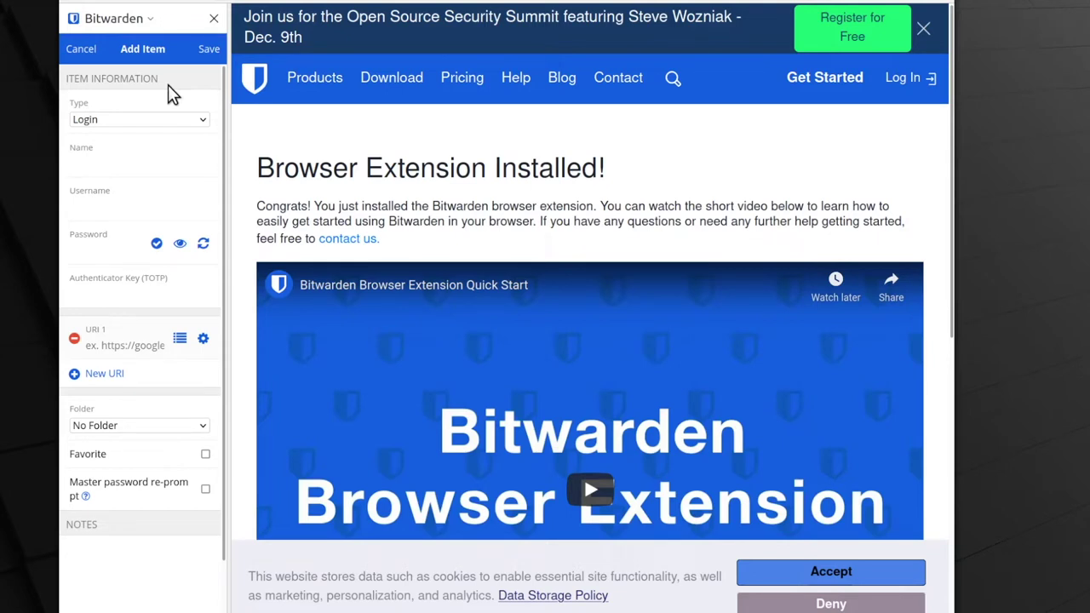
click(85, 49)
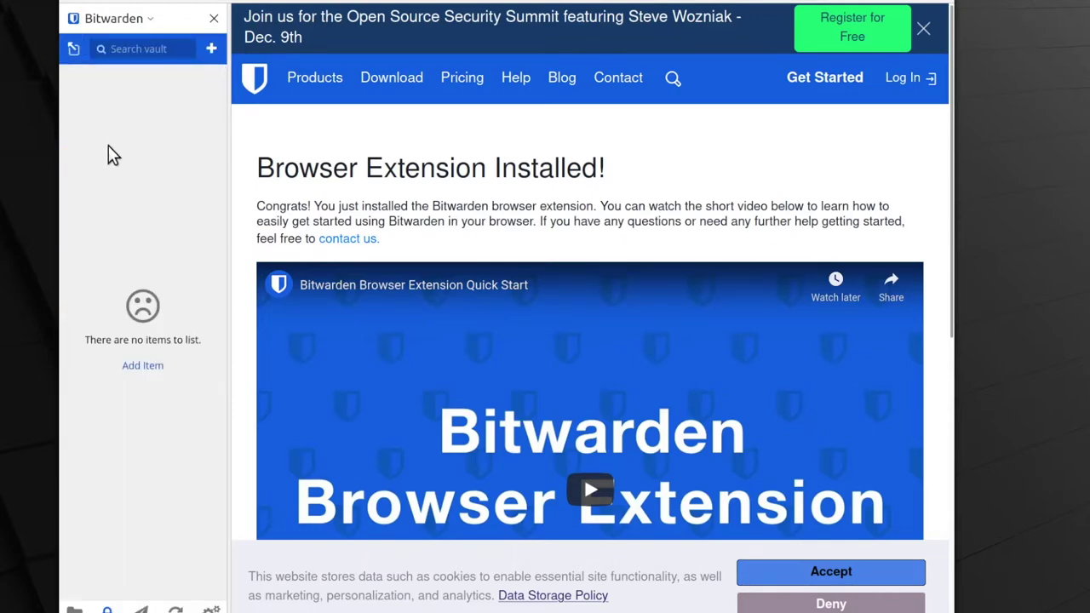
Close the Bitwarden sidebar and go to protonmail.com.
click(214, 19)
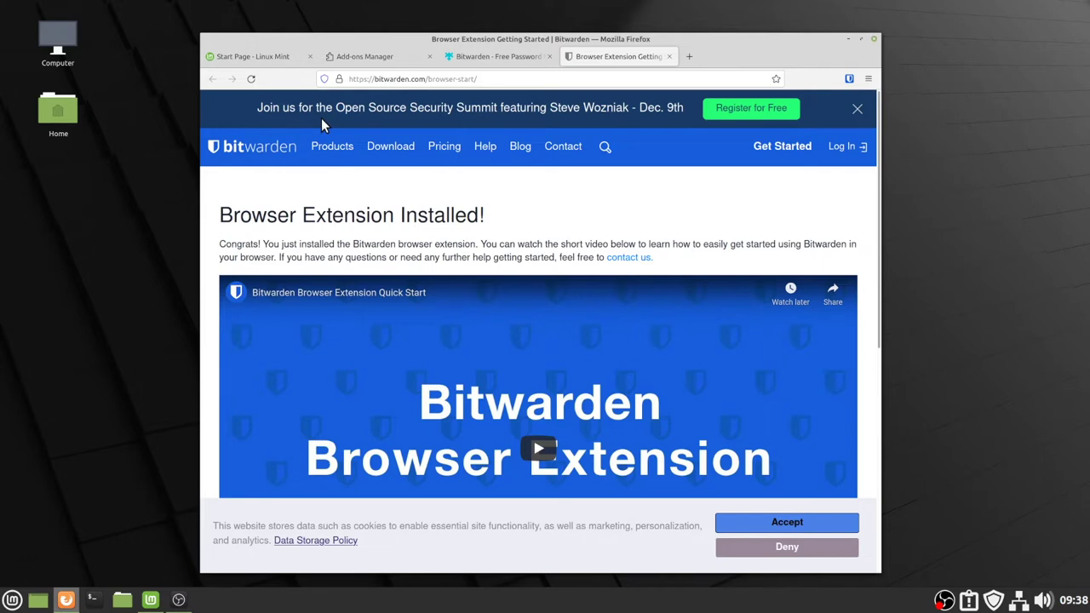
click(412, 78)
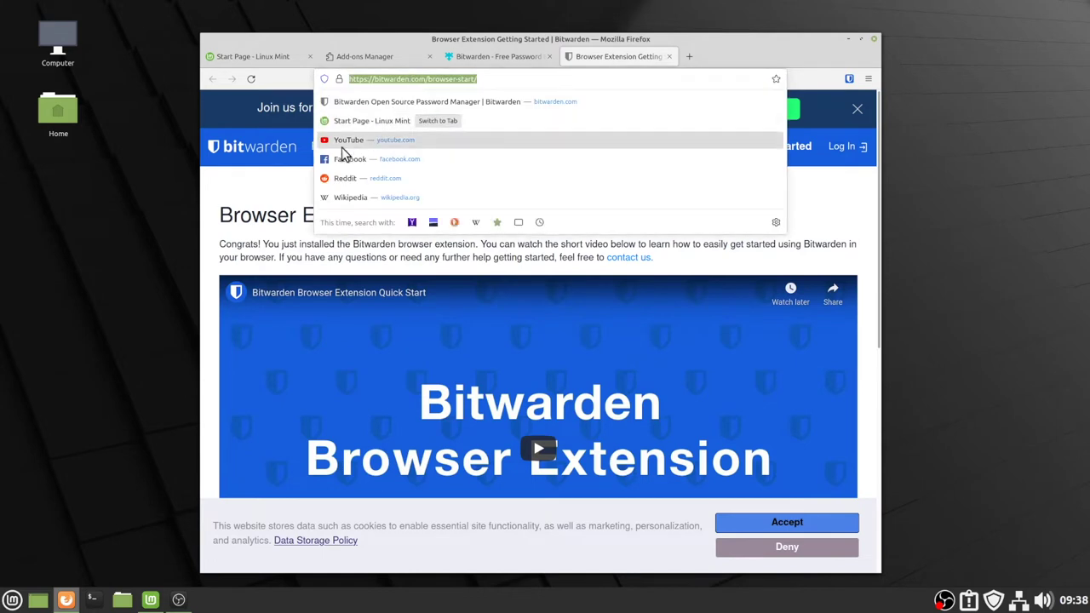
text(protonmail)
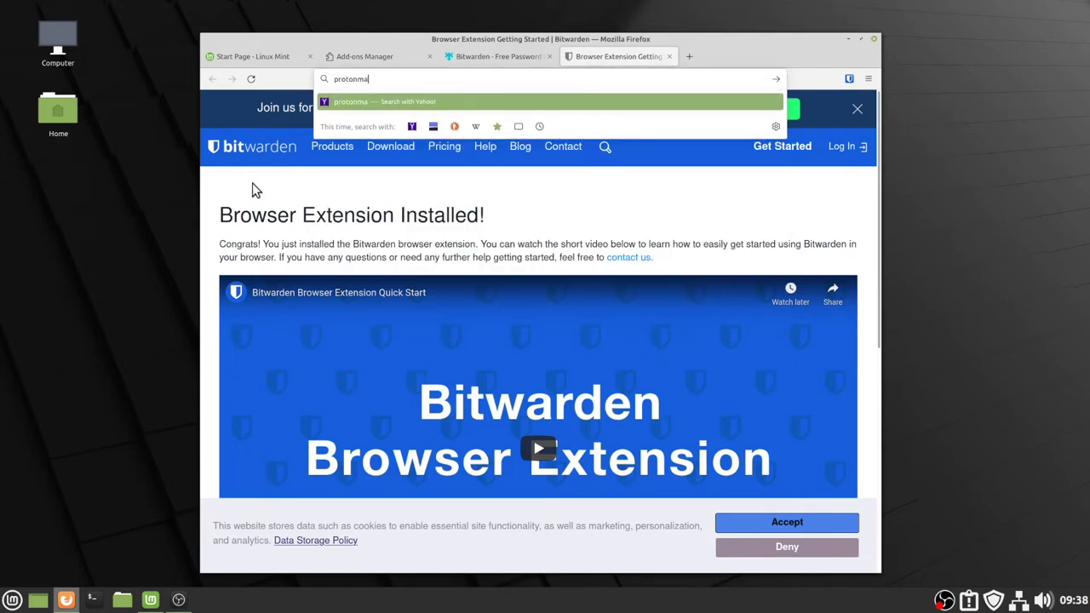
text(.com)
key(Return)
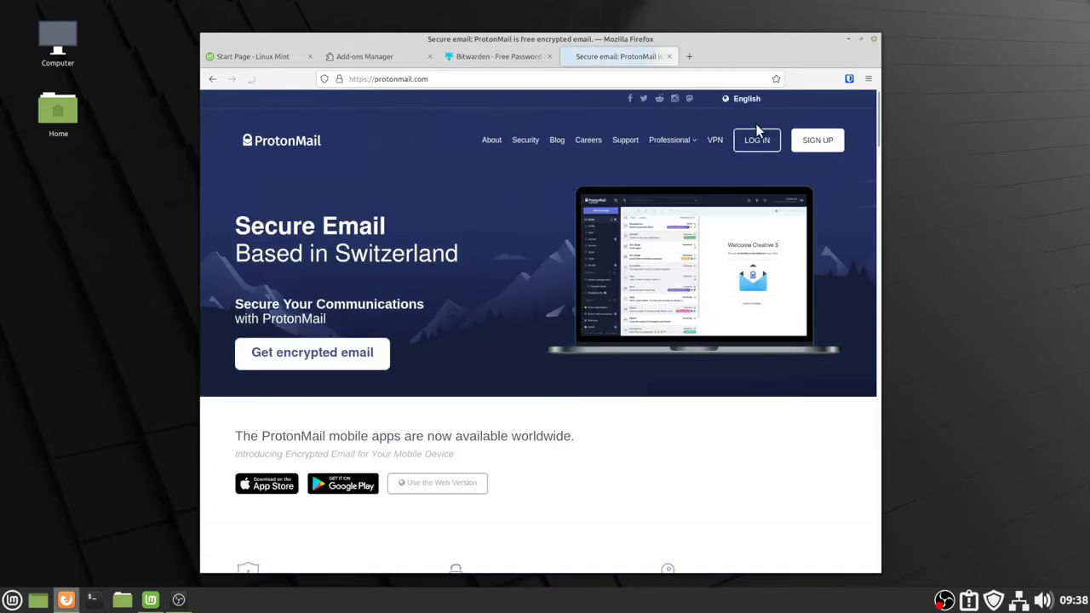
Sign in to ProtonMail with the account's username and password.
click(770, 141)
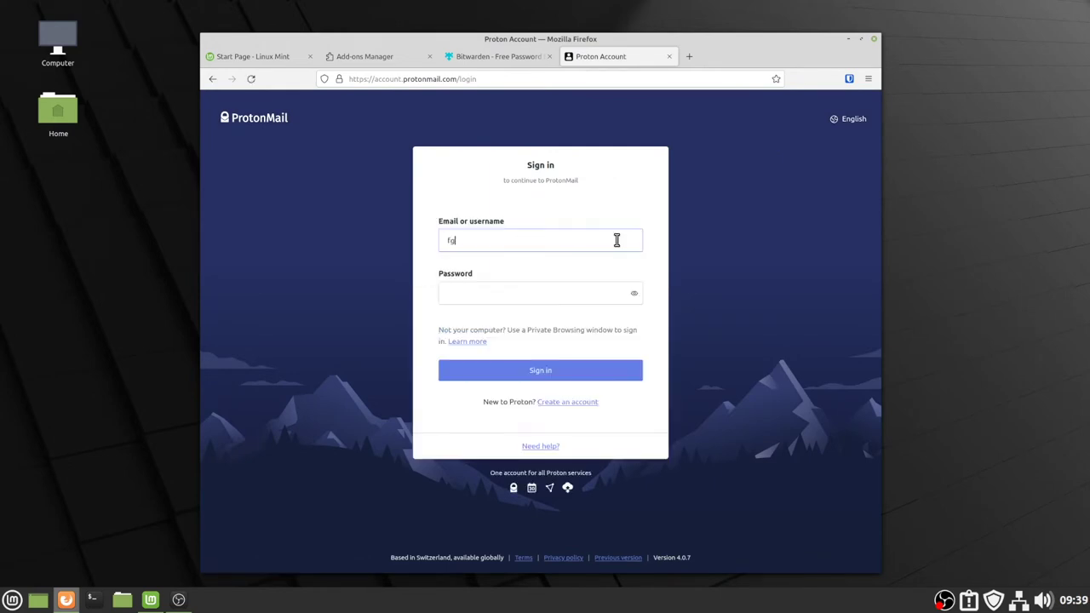
key(Tab)
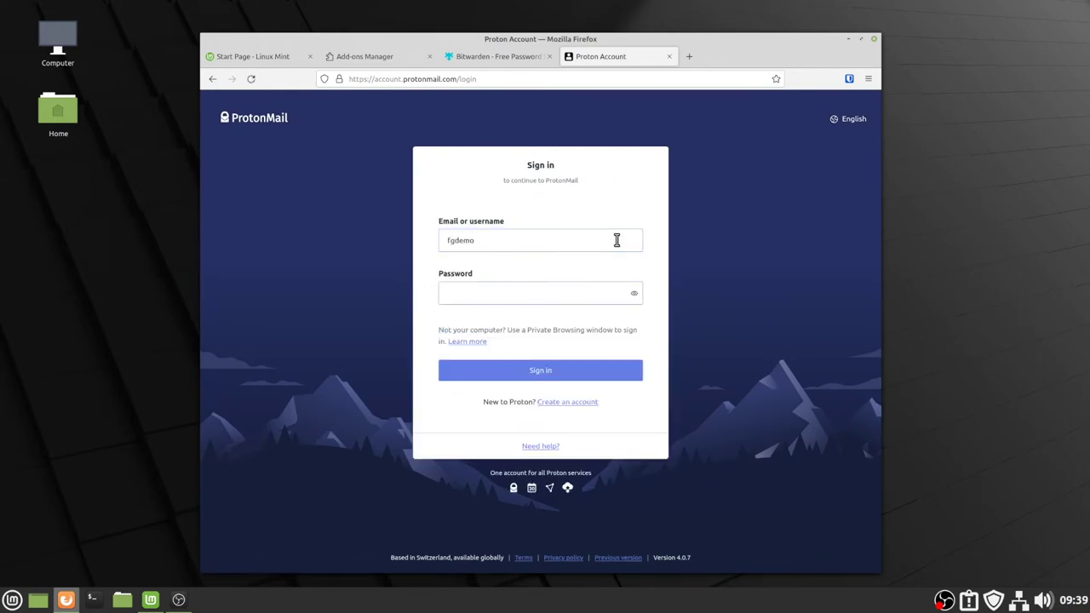
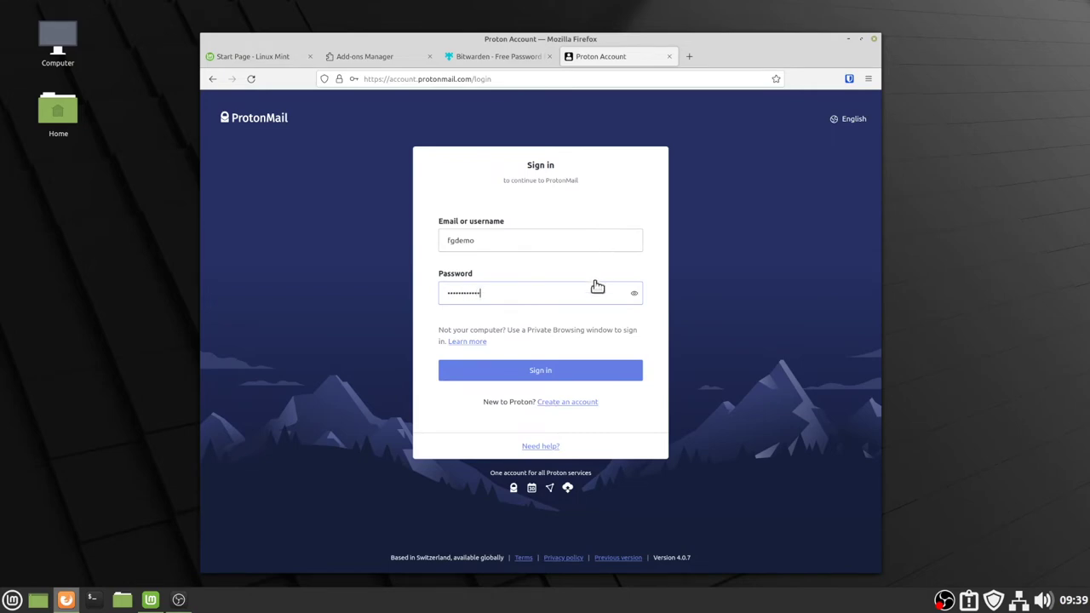
click(591, 375)
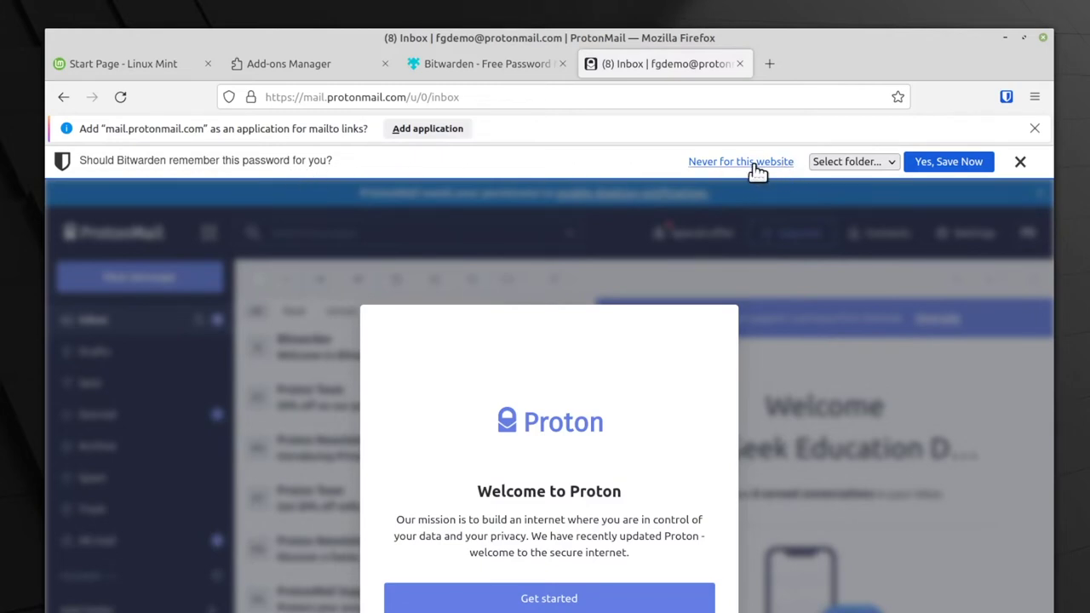
Save the ProtonMail login to Bitwarden and dismiss the mailto and welcome notices.
click(945, 166)
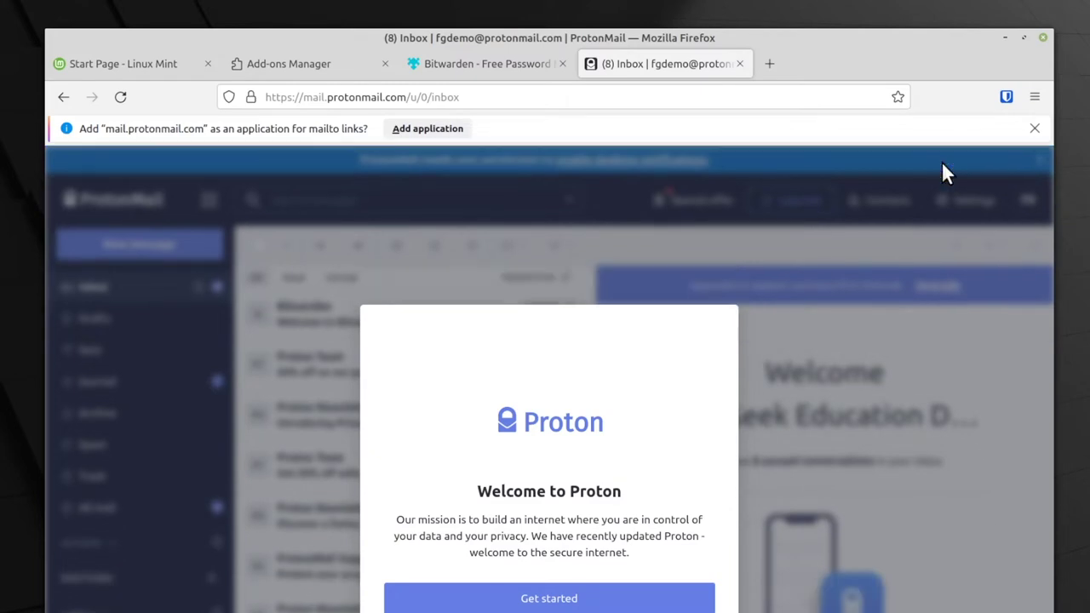
click(1035, 130)
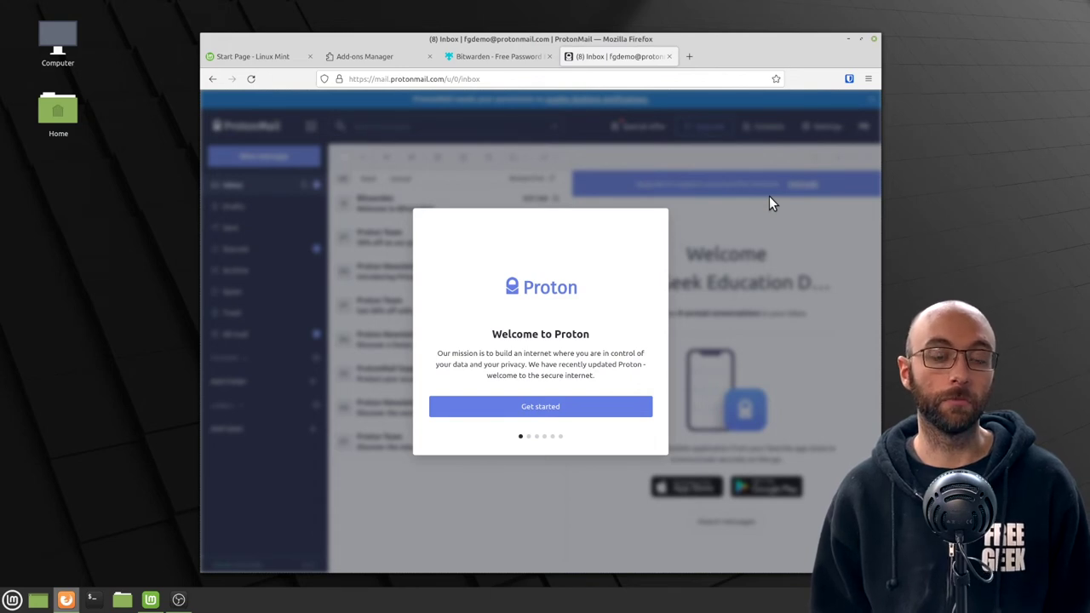
click(765, 198)
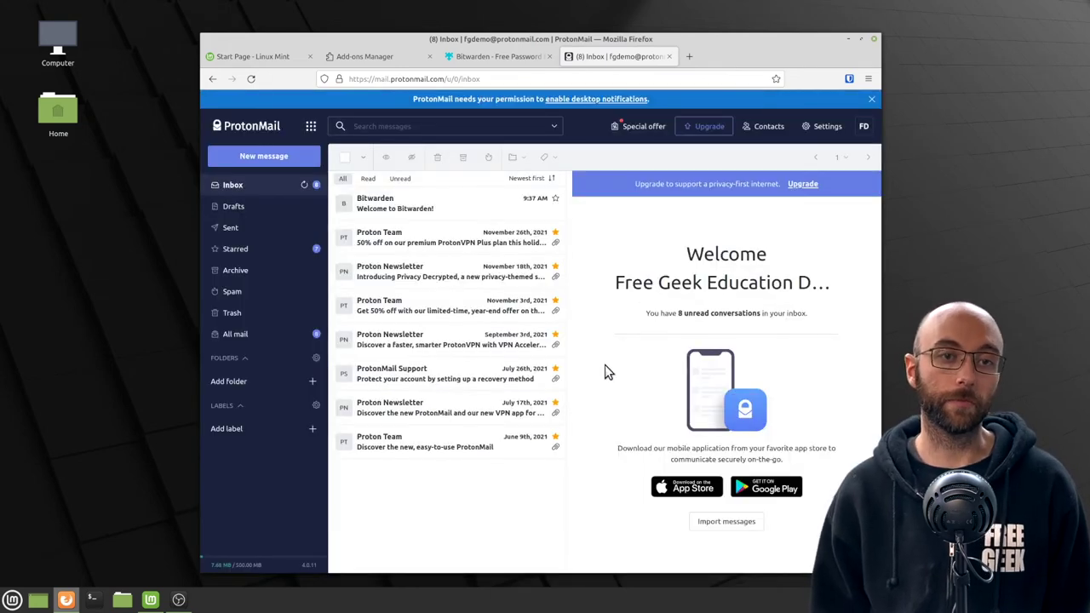
Sign out of ProtonMail from the account menu and close Firefox.
click(860, 132)
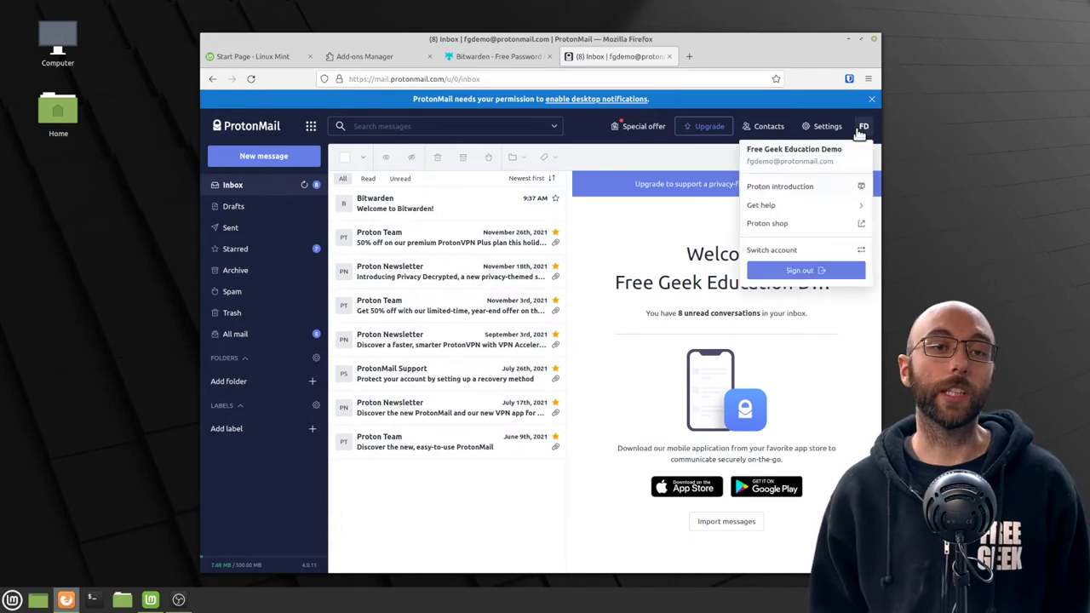
click(818, 275)
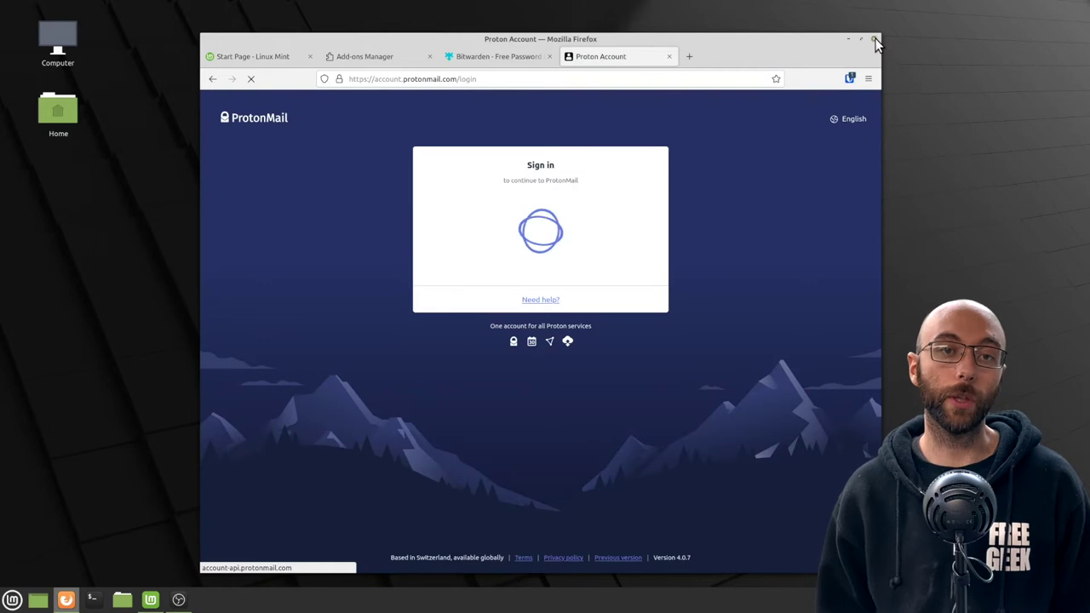
click(876, 38)
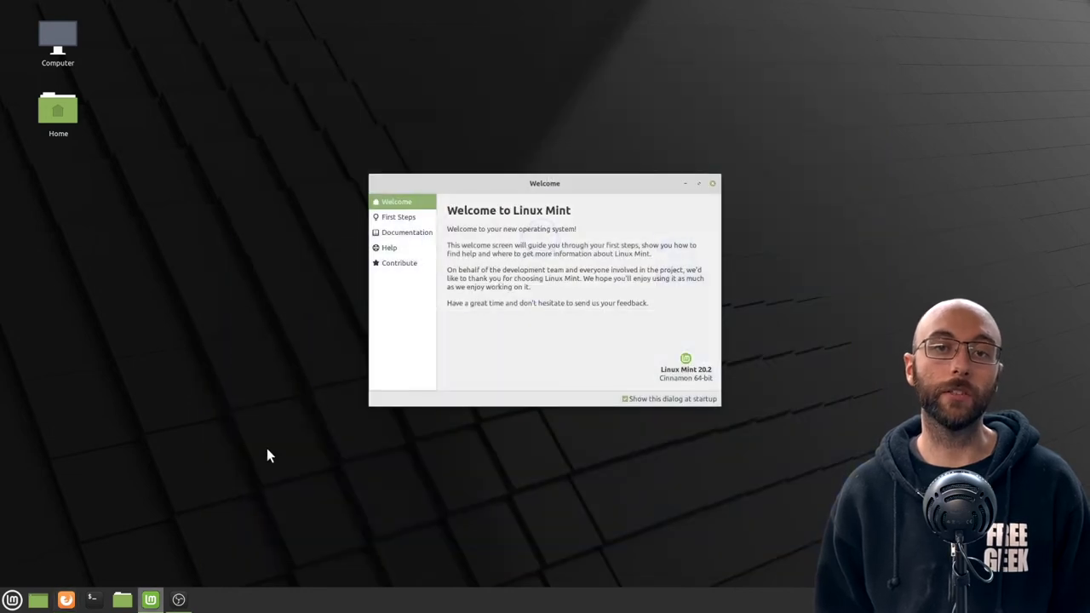
Reopen Firefox and go to the ProtonMail login page.
click(90, 600)
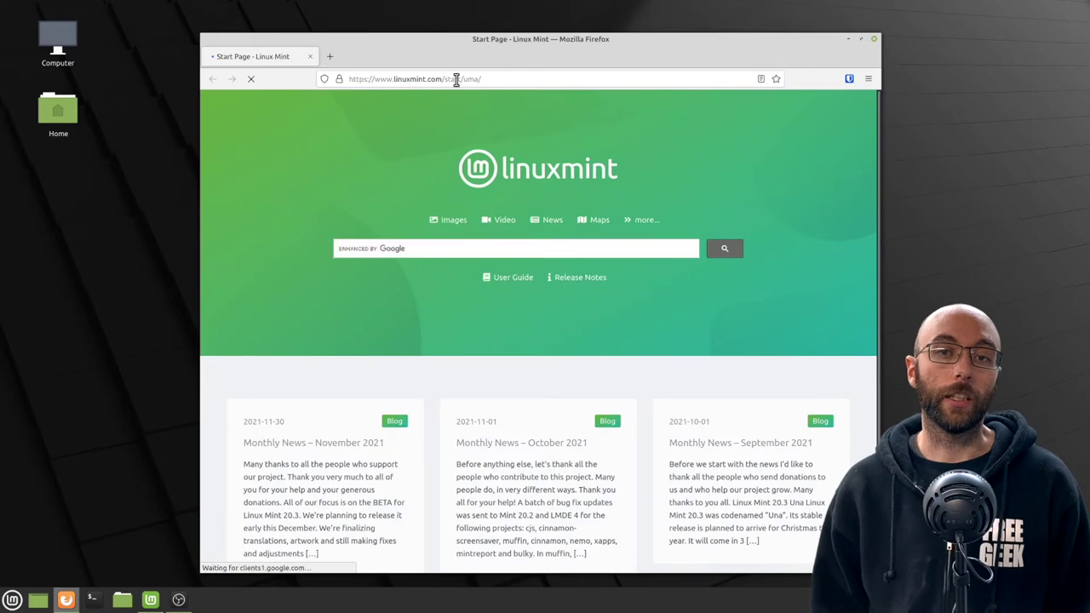
click(456, 78)
text(p)
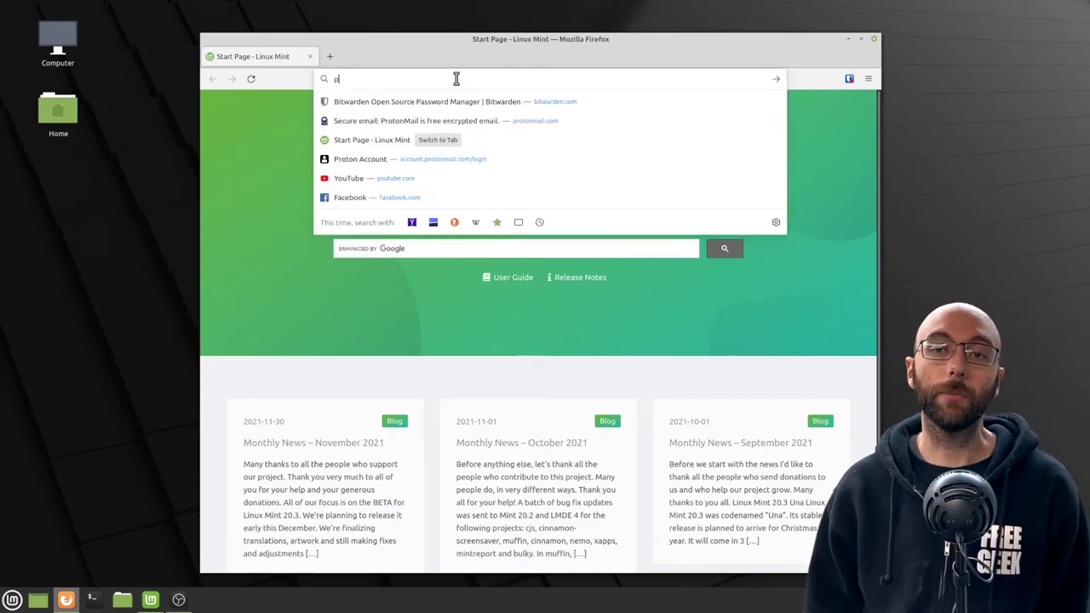
text(rotonmail.com)
key(Return)
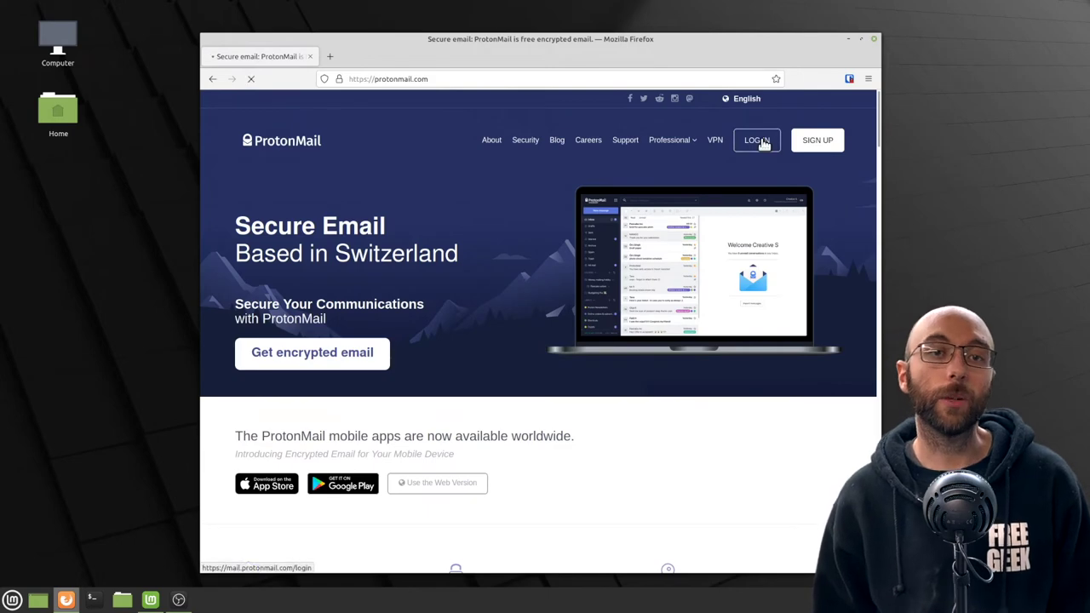
click(757, 140)
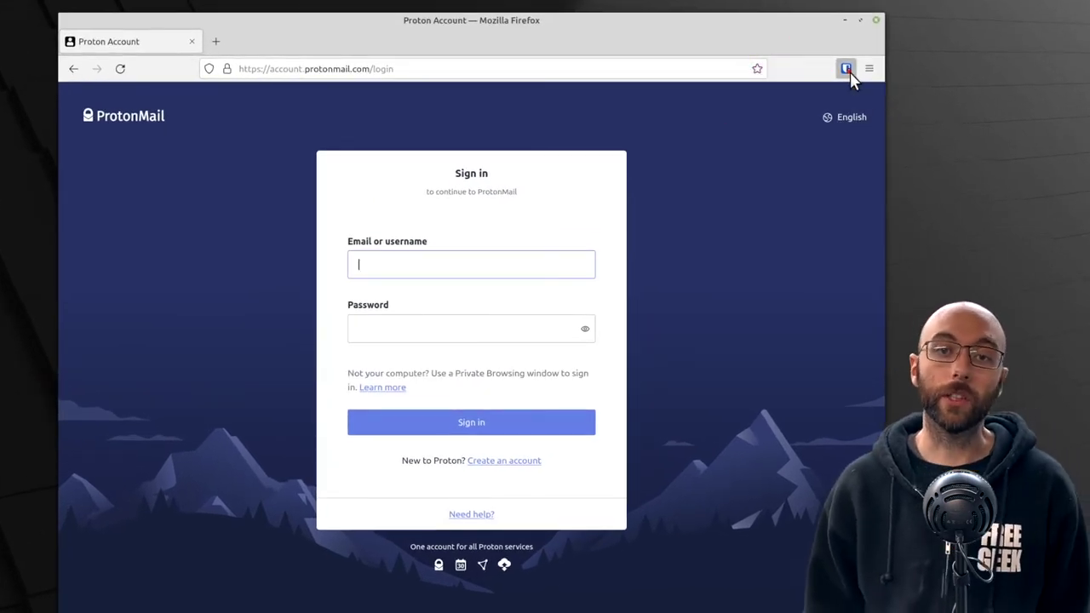
Unlock Bitwarden, autofill the saved ProtonMail login, and sign in.
click(847, 70)
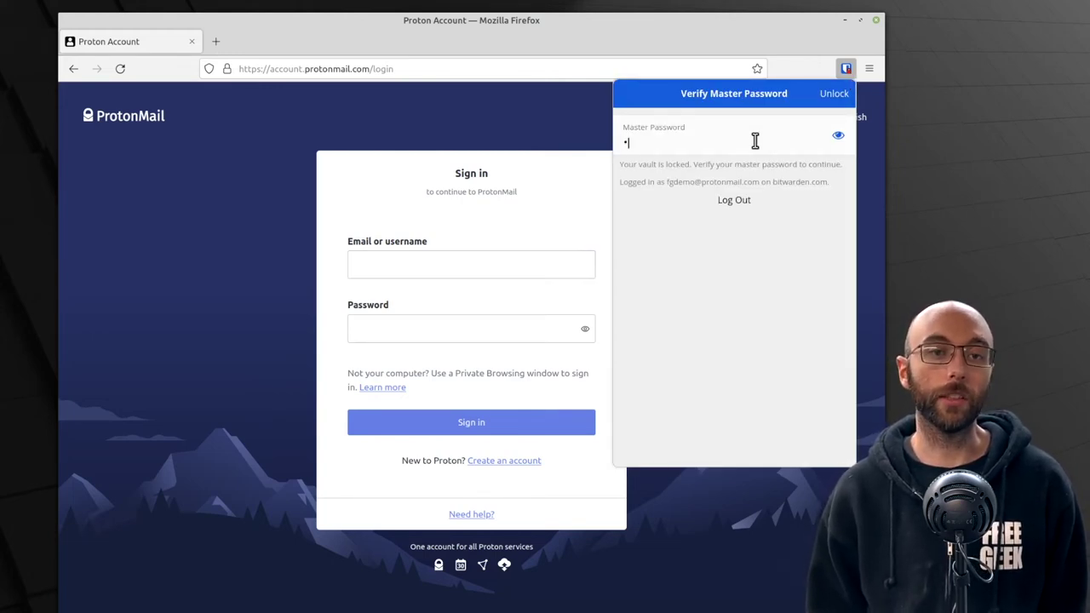
text(•••••••••••)
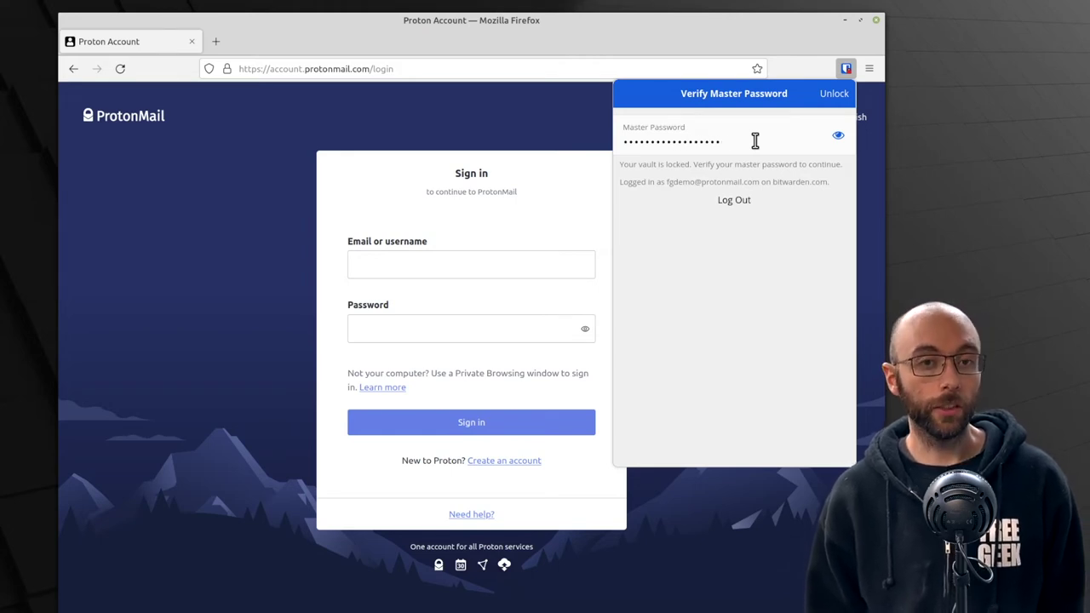
key(Return)
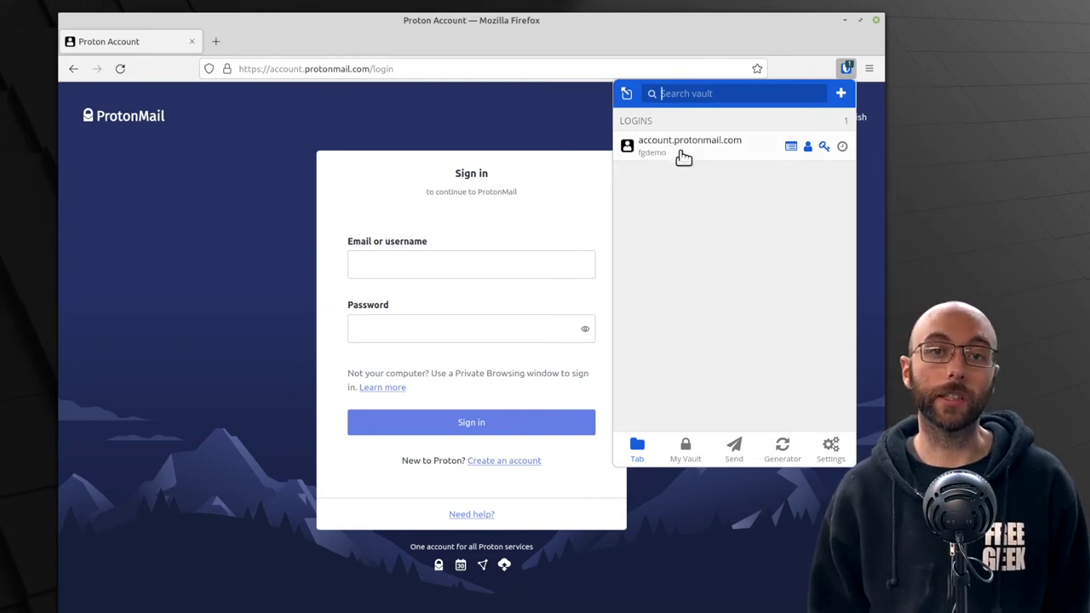
click(686, 147)
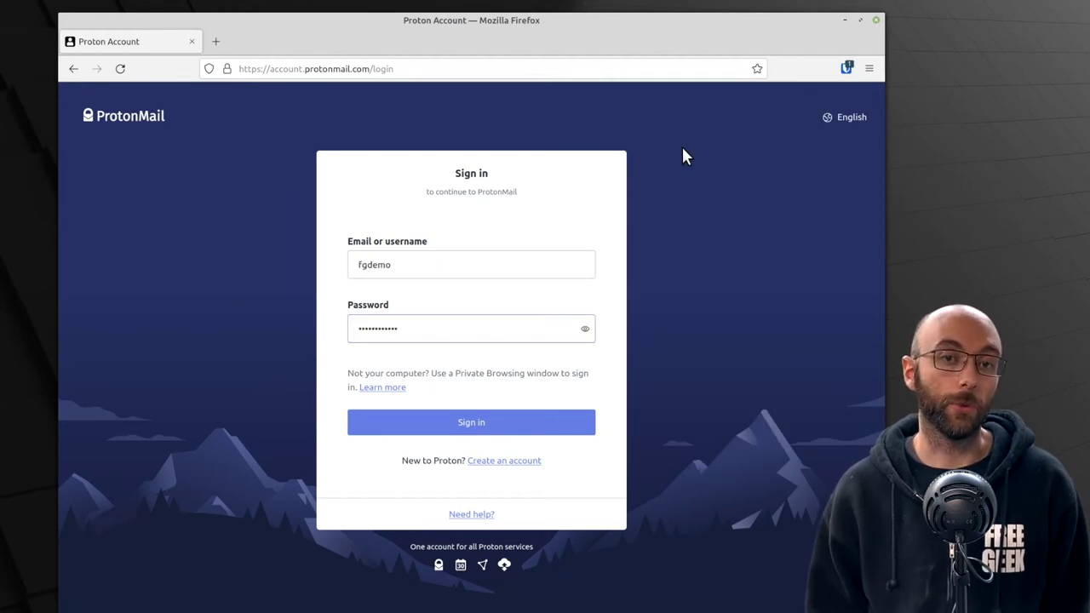
click(531, 428)
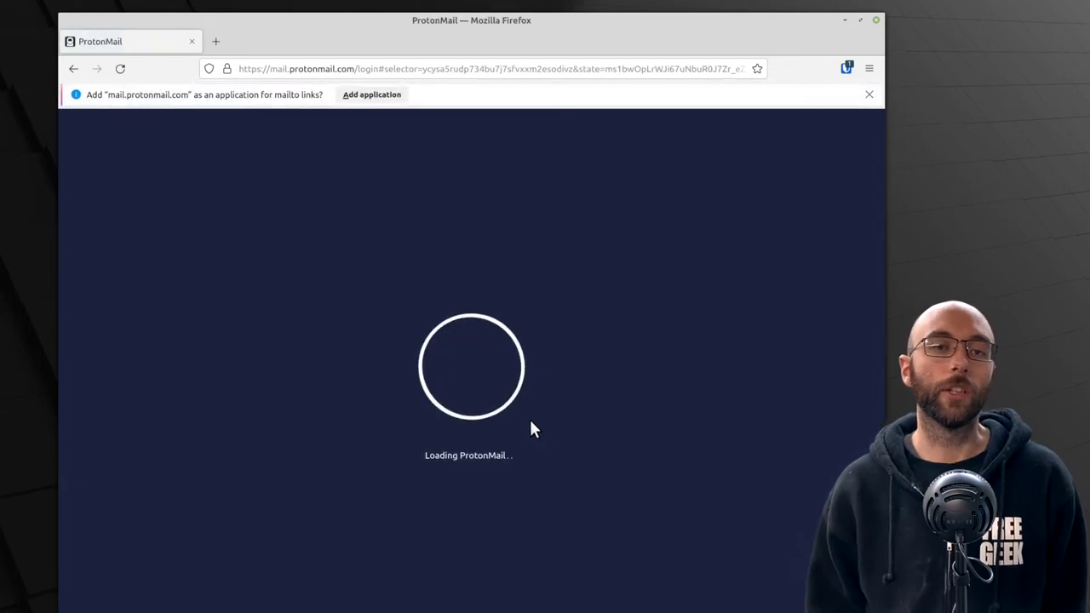
Dismiss the Firefox mailto handler notification while the inbox loads.
click(869, 94)
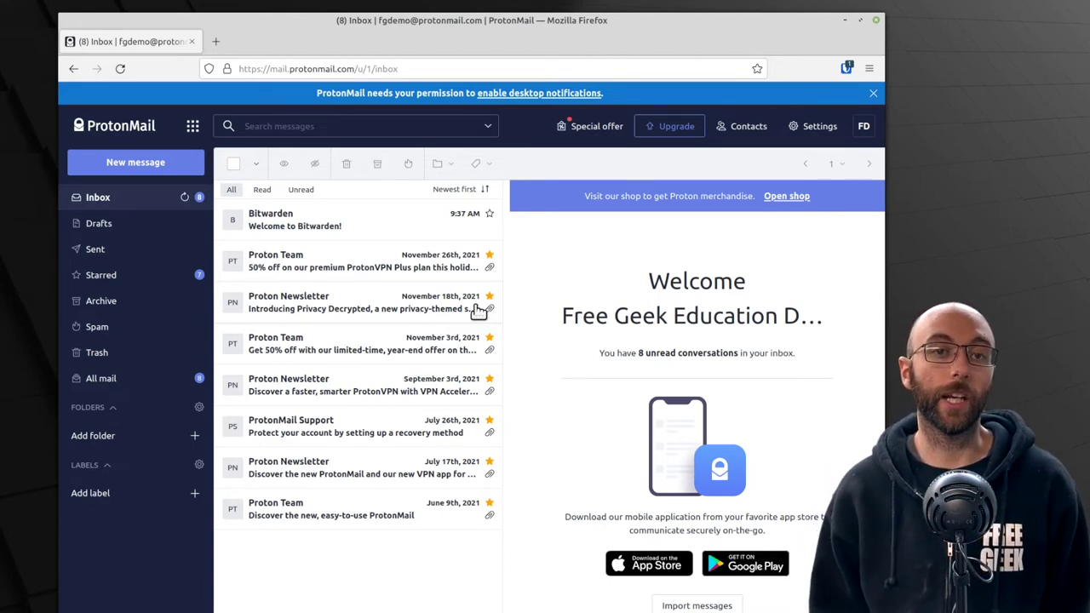
Go to ProtonMail's password and recovery settings and start a password change.
click(819, 127)
click(798, 154)
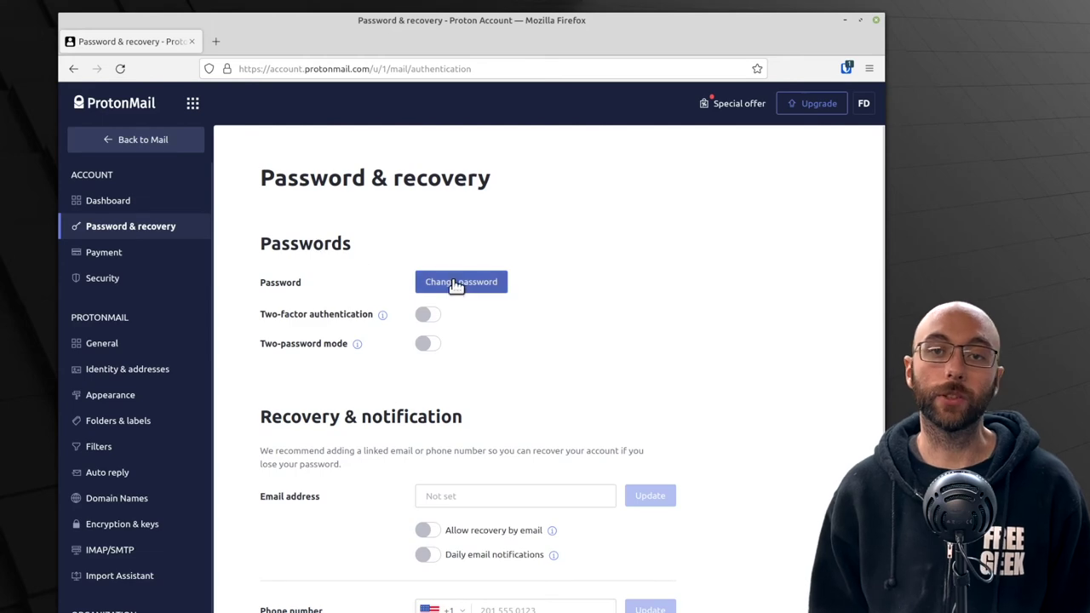
click(455, 283)
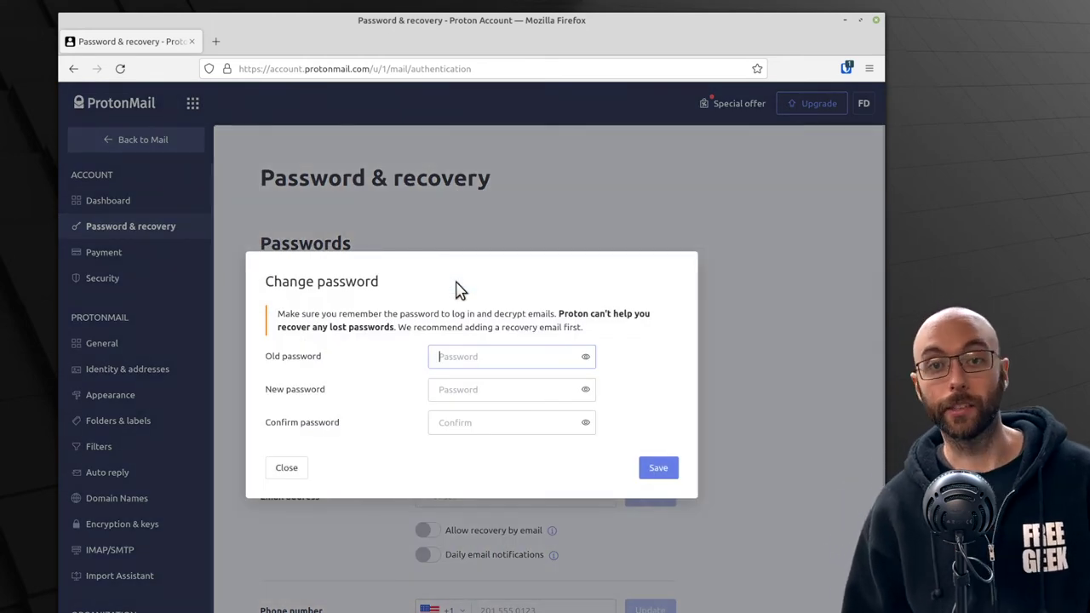
Fill the Old password field with the ProtonMail password saved in Bitwarden.
click(847, 68)
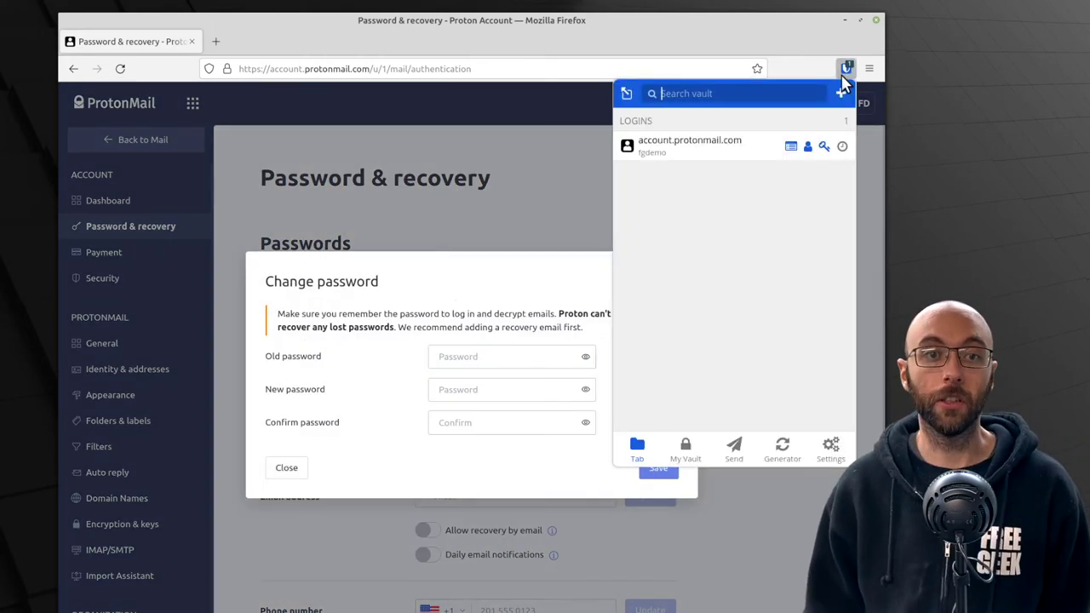
click(825, 149)
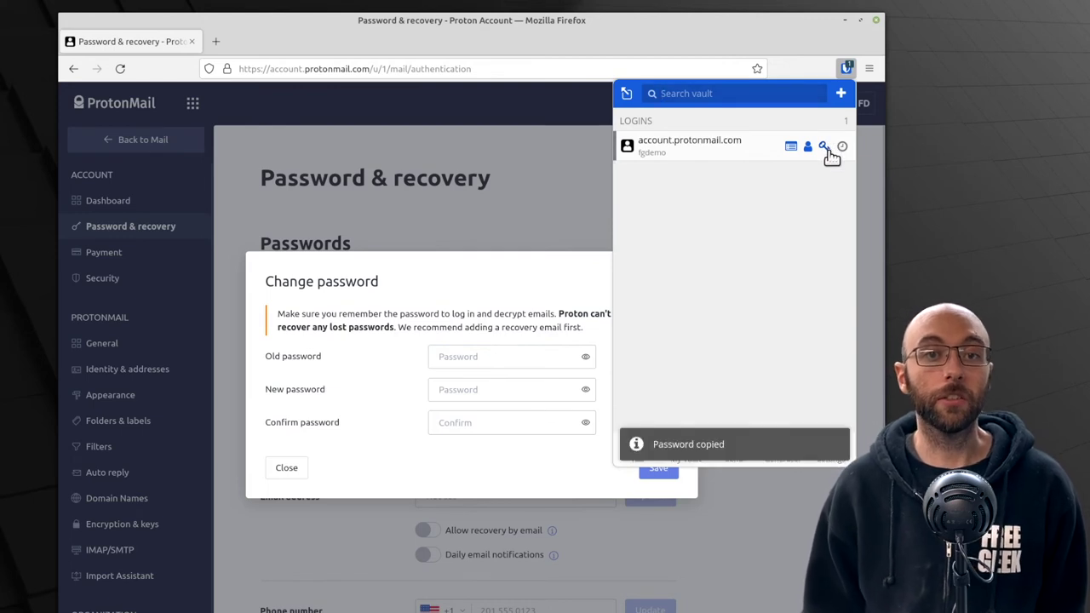
click(453, 355)
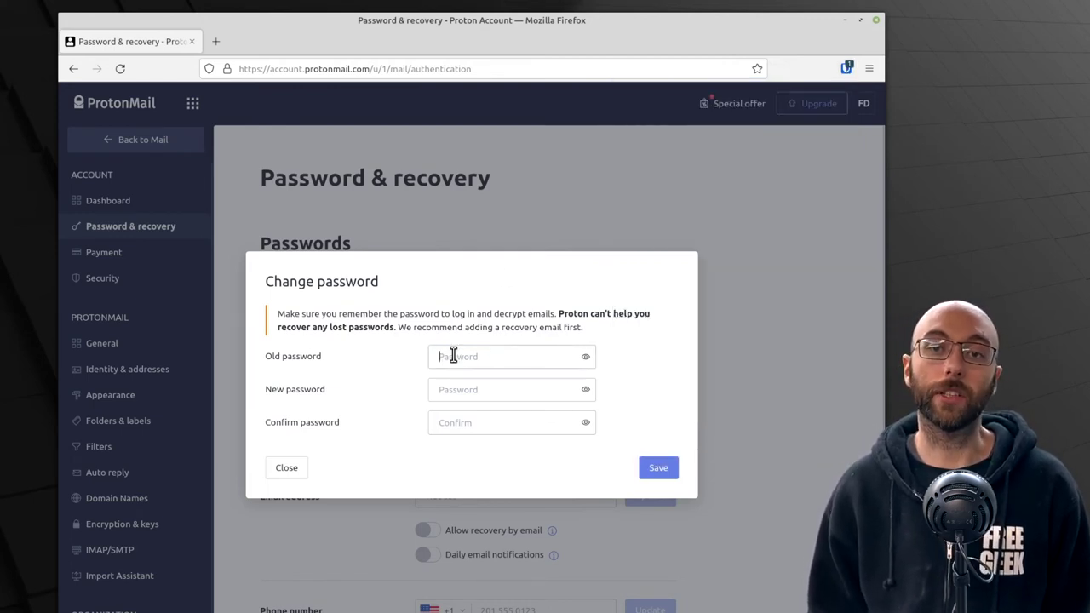
key(ctrl+v)
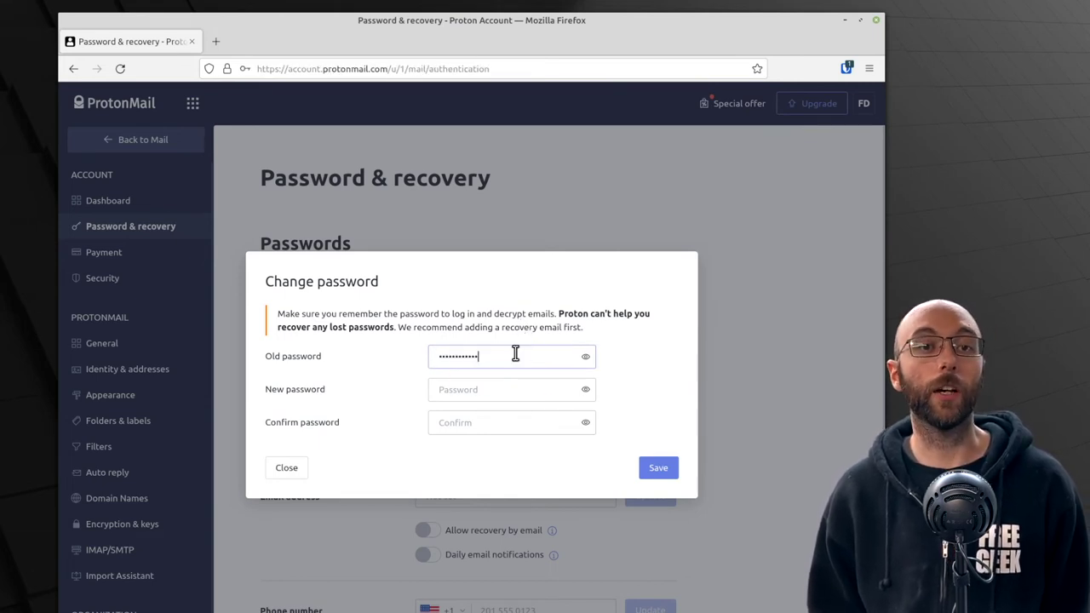
click(513, 392)
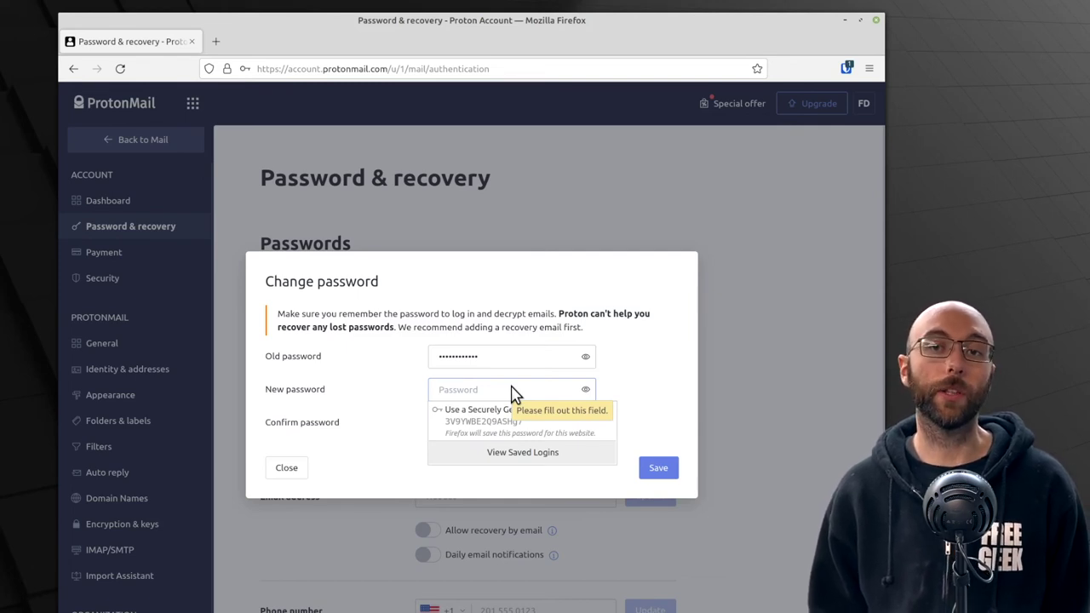
click(848, 68)
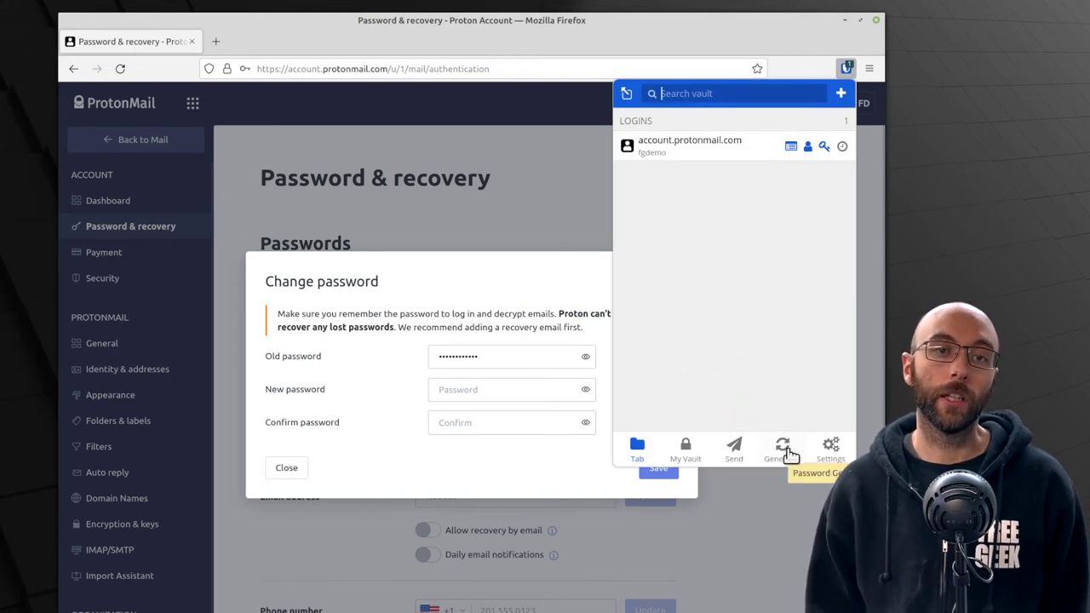
Generate and copy an 18-character Bitwarden password including !@#$%^&* special characters.
click(783, 450)
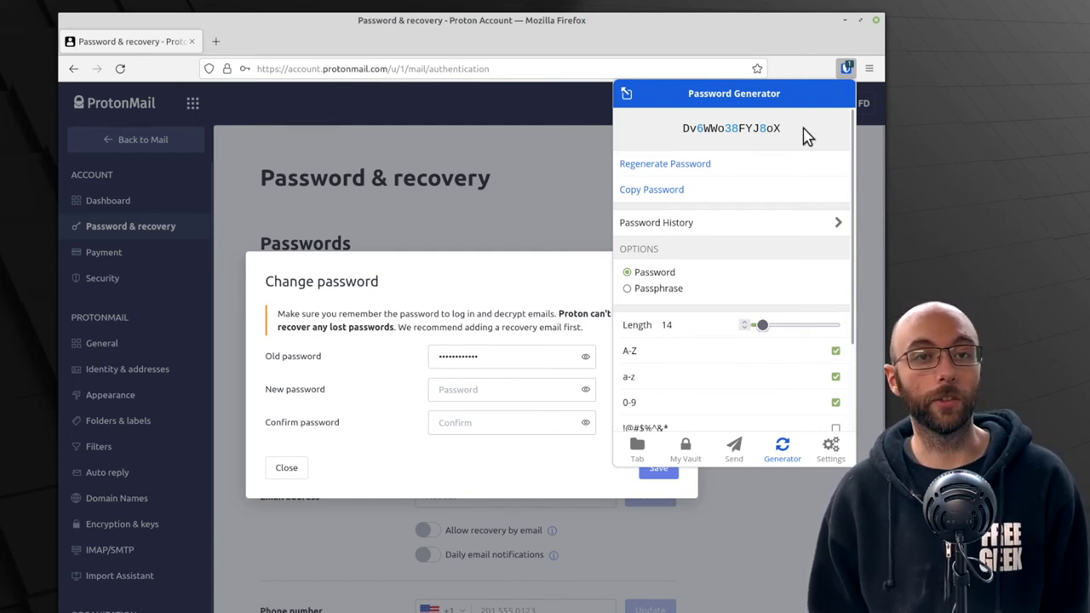
click(764, 329)
drag(764, 336, 766, 333)
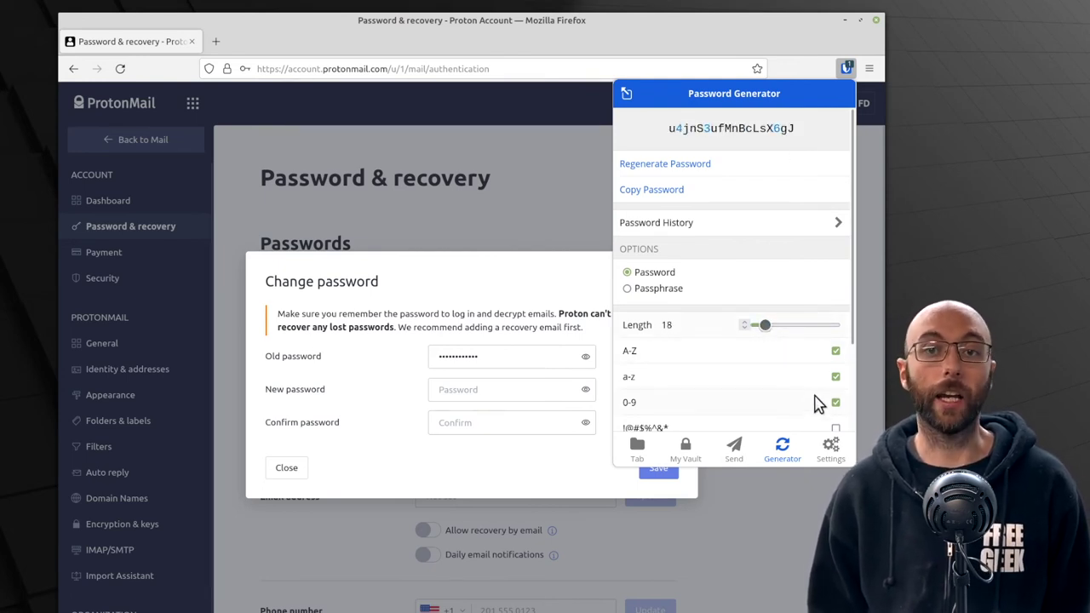
scroll(811, 411, down, 2)
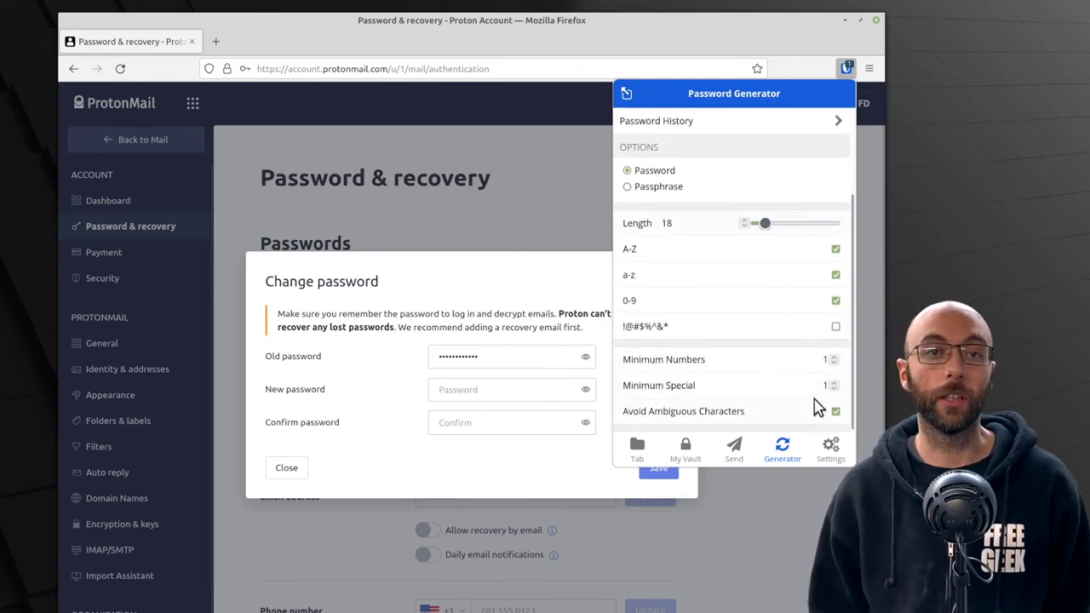
click(835, 328)
scroll(812, 331, up, 2)
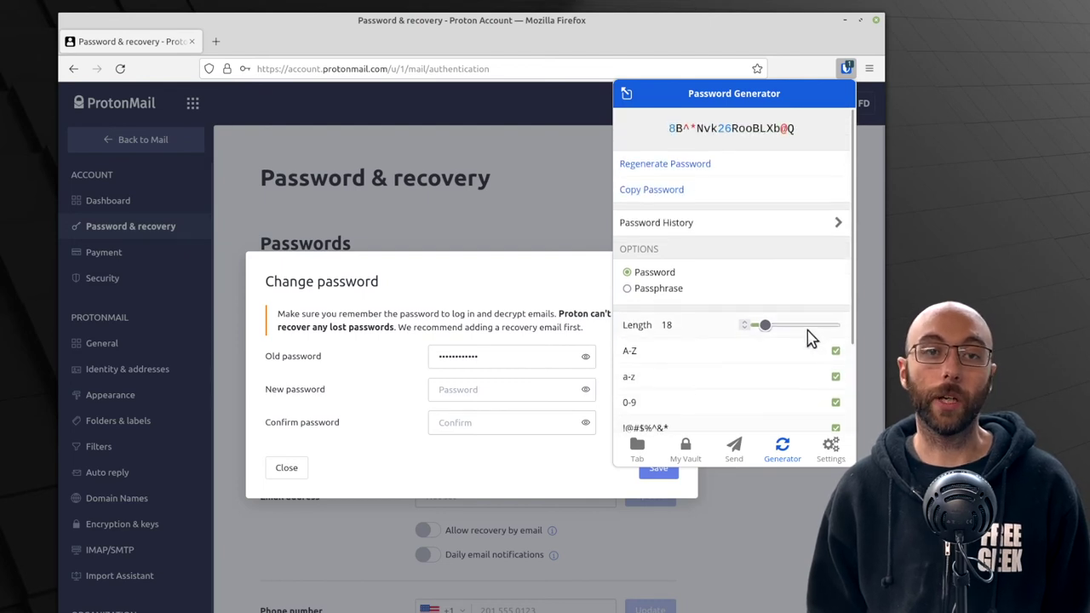
click(710, 196)
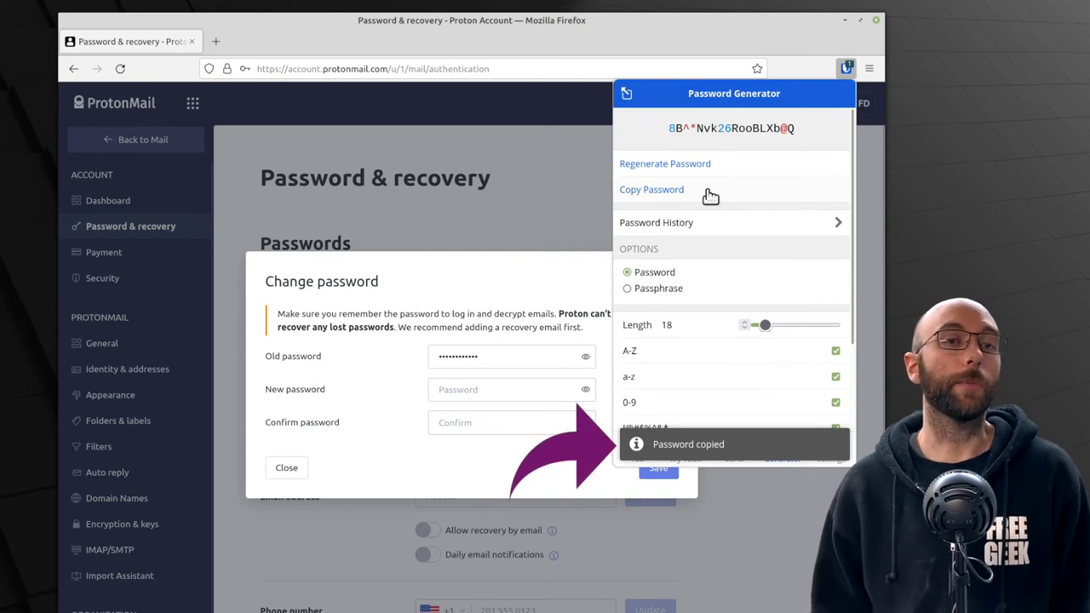
Paste the generated password into New and Confirm password, save, and decline Firefox's save prompt.
click(520, 391)
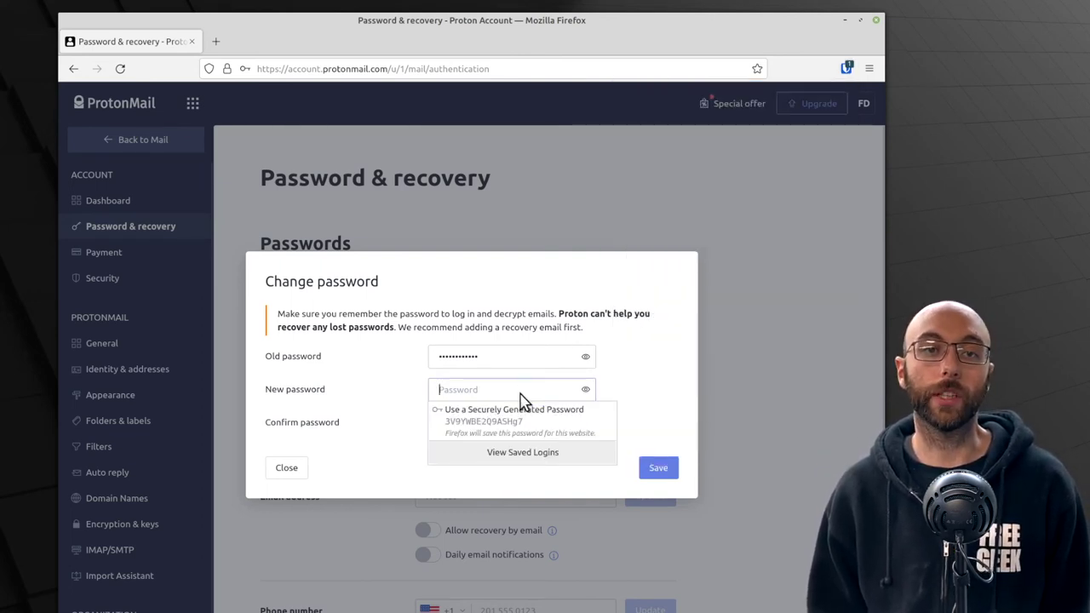
key(ctrl+v)
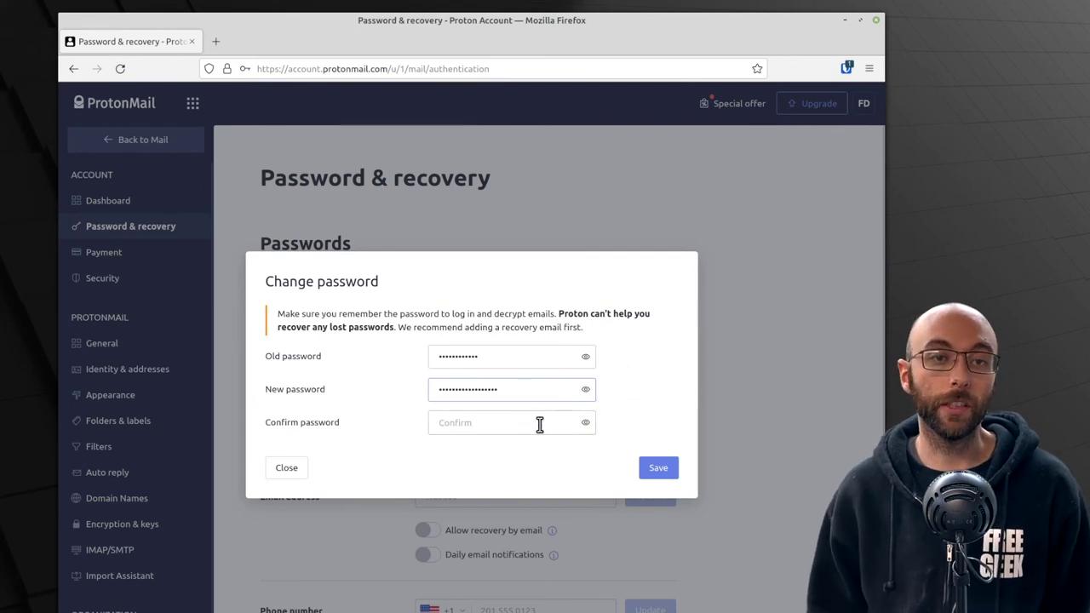
click(539, 424)
key(ctrl+v)
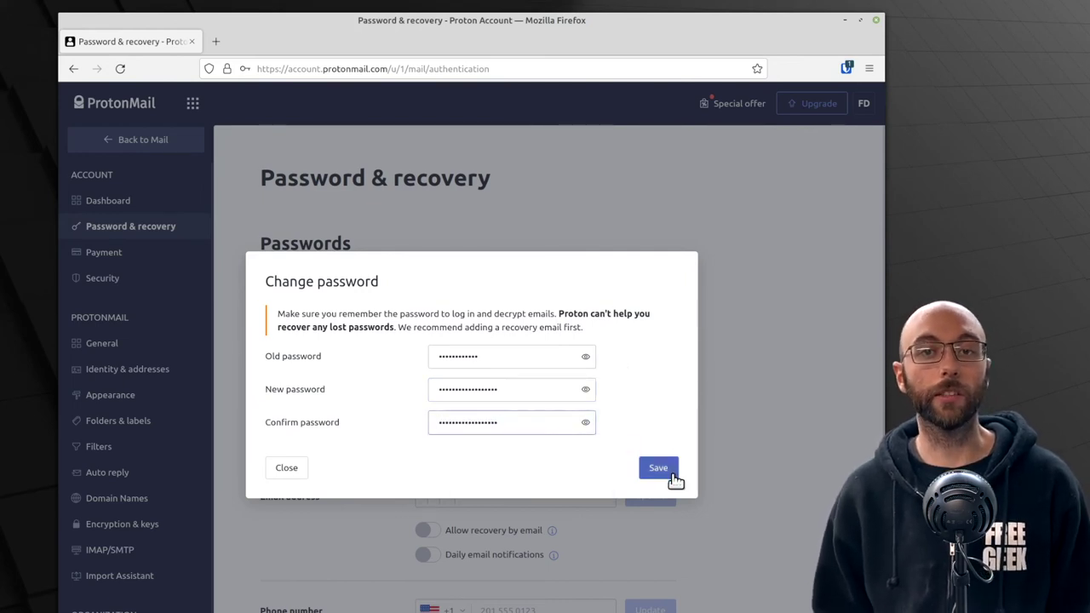
click(658, 468)
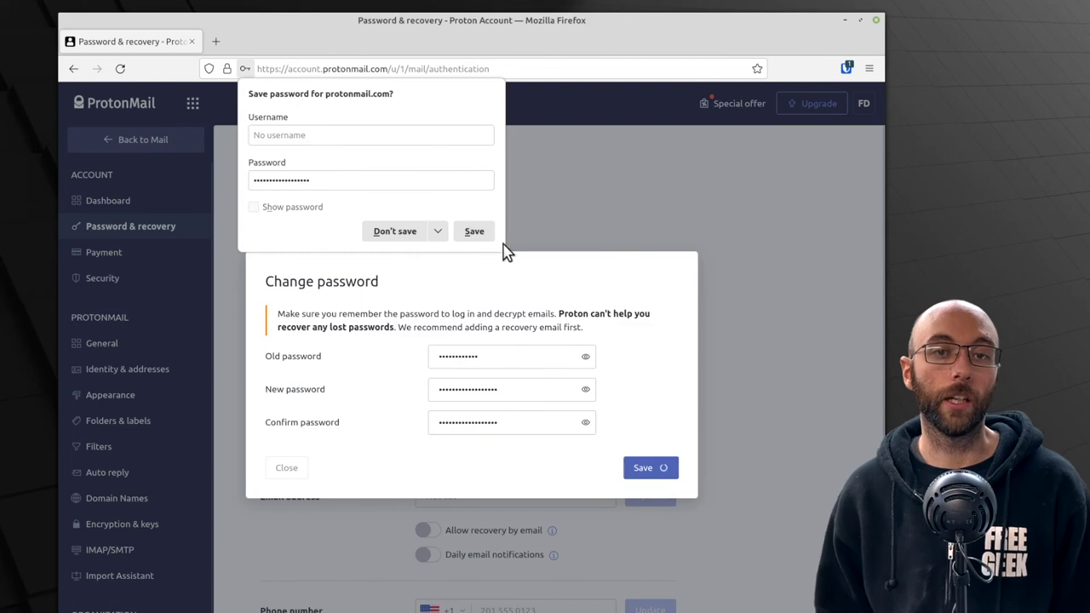
click(394, 232)
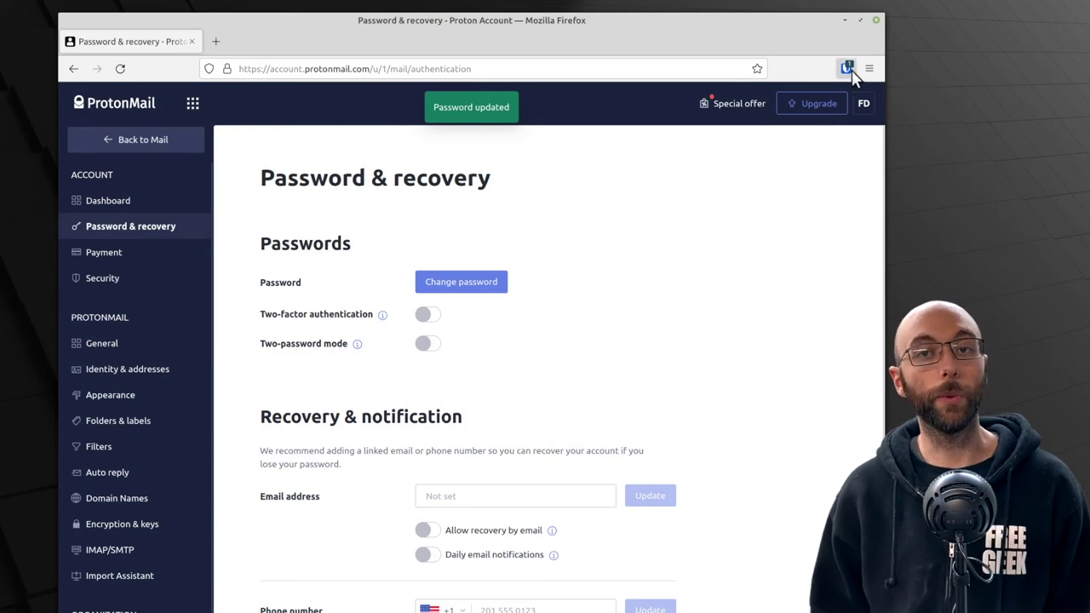
Update the account.protonmail.com Bitwarden login with the new password, save it, and close the popup.
click(847, 68)
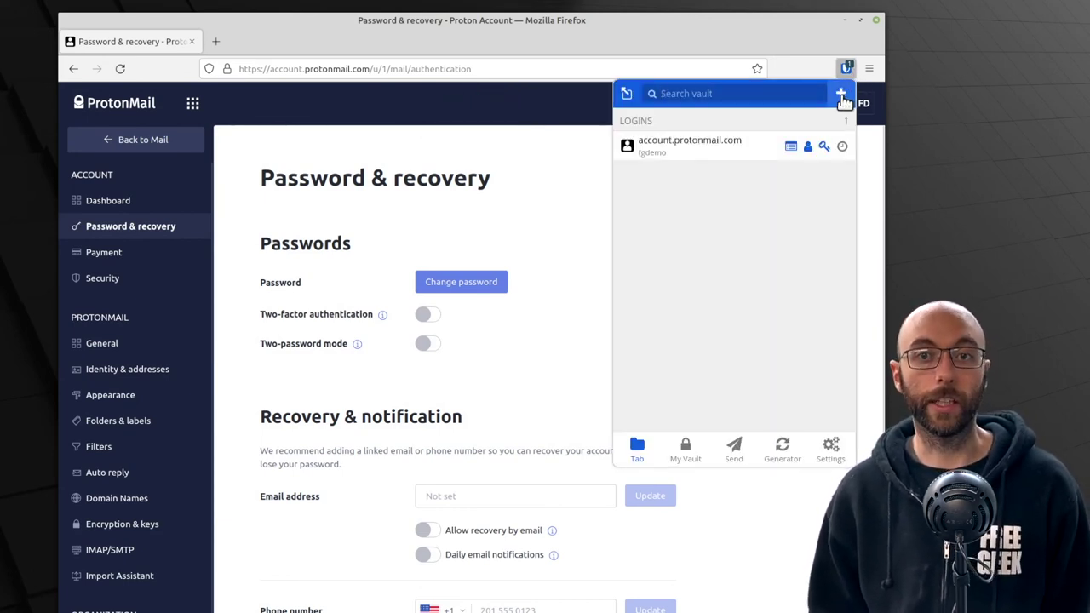
click(792, 151)
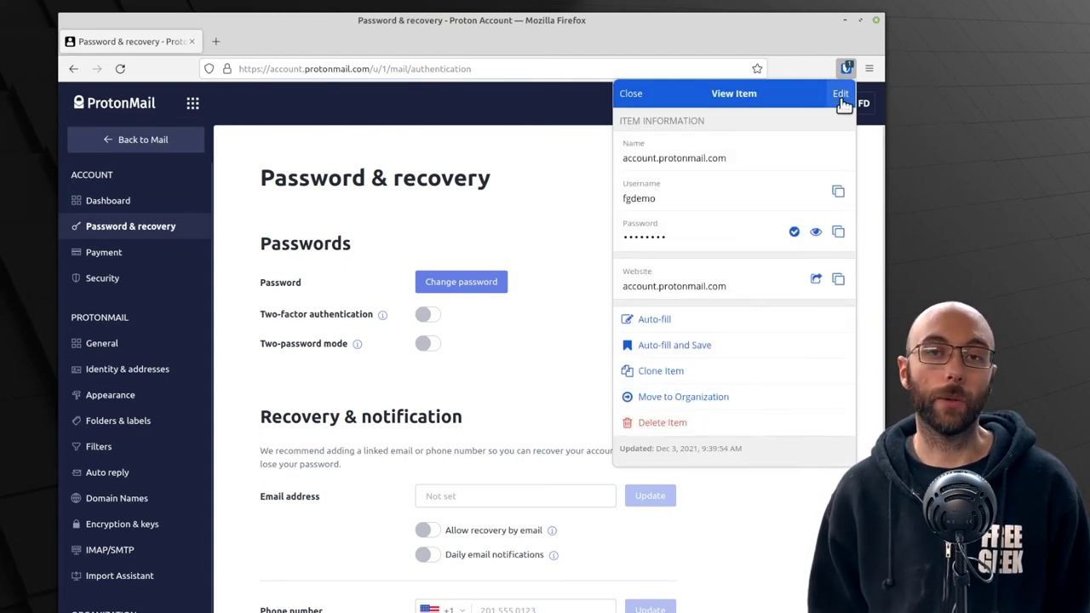
click(840, 95)
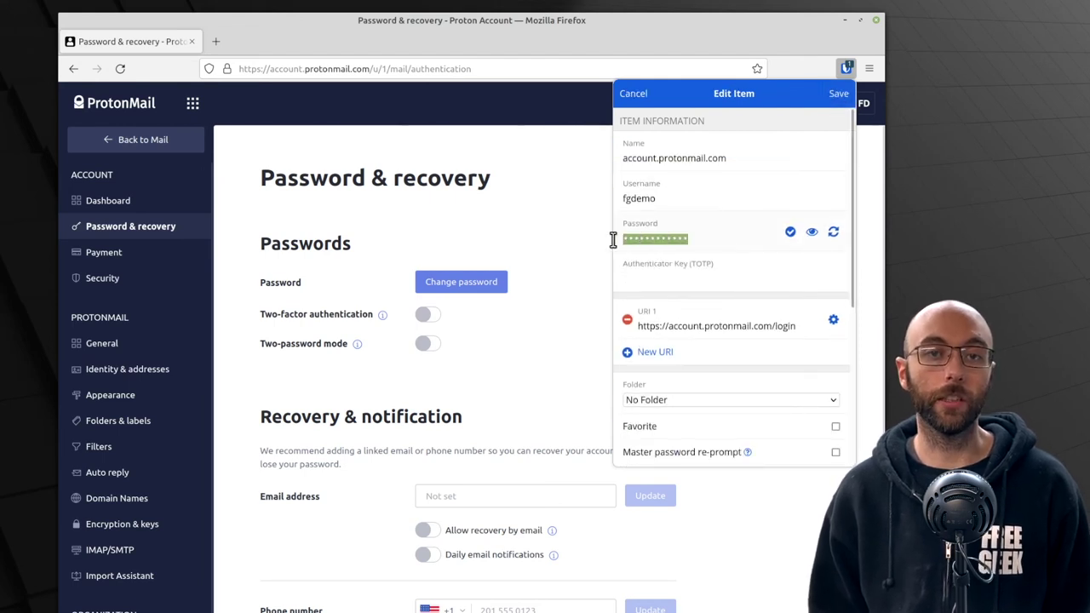
click(695, 246)
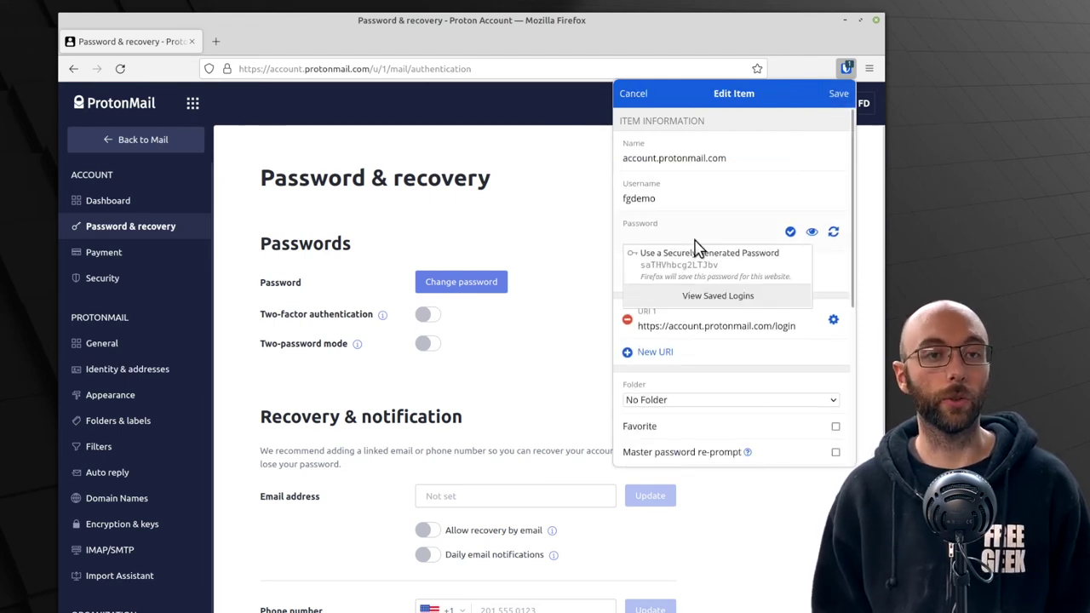
click(696, 249)
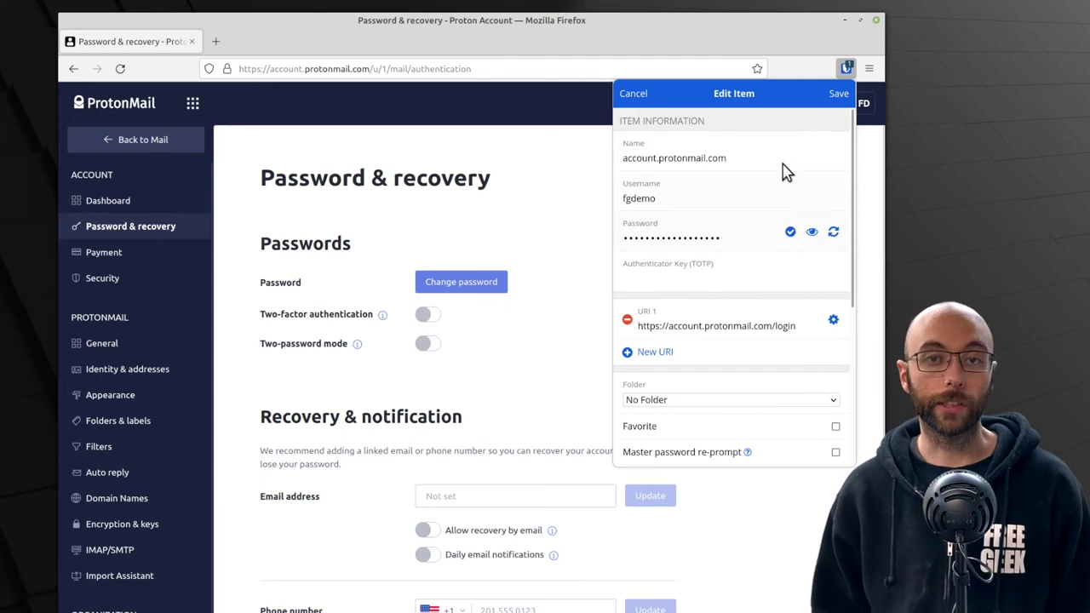
click(836, 95)
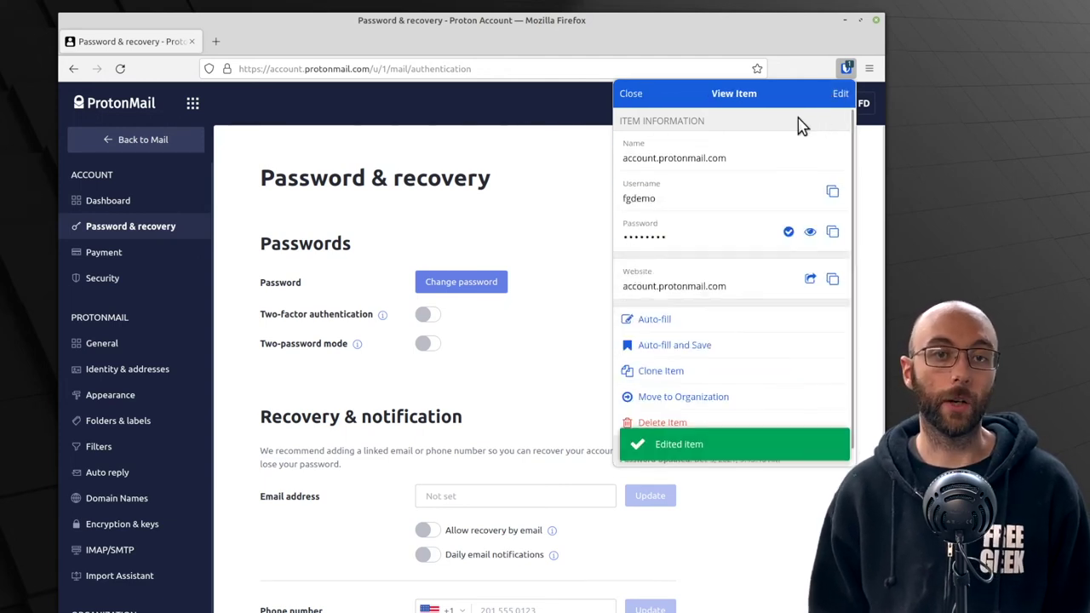
click(634, 93)
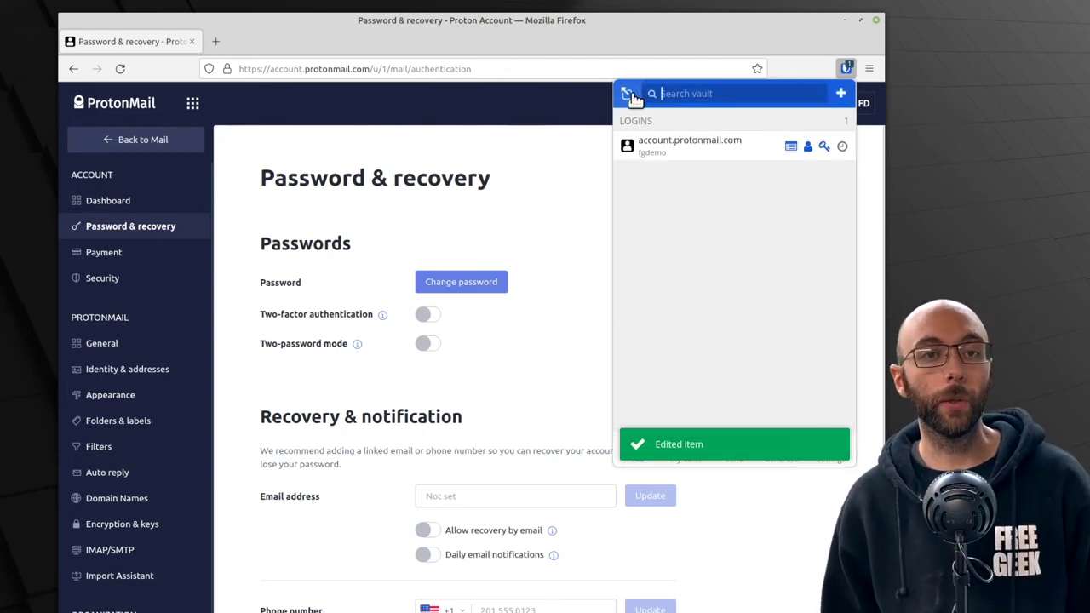
click(569, 145)
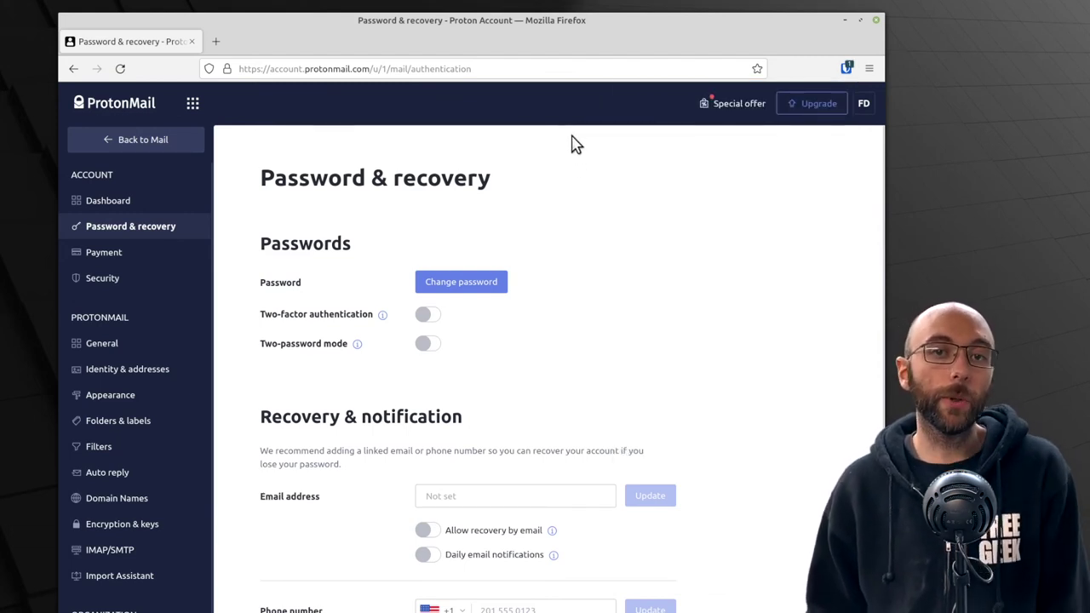
click(846, 68)
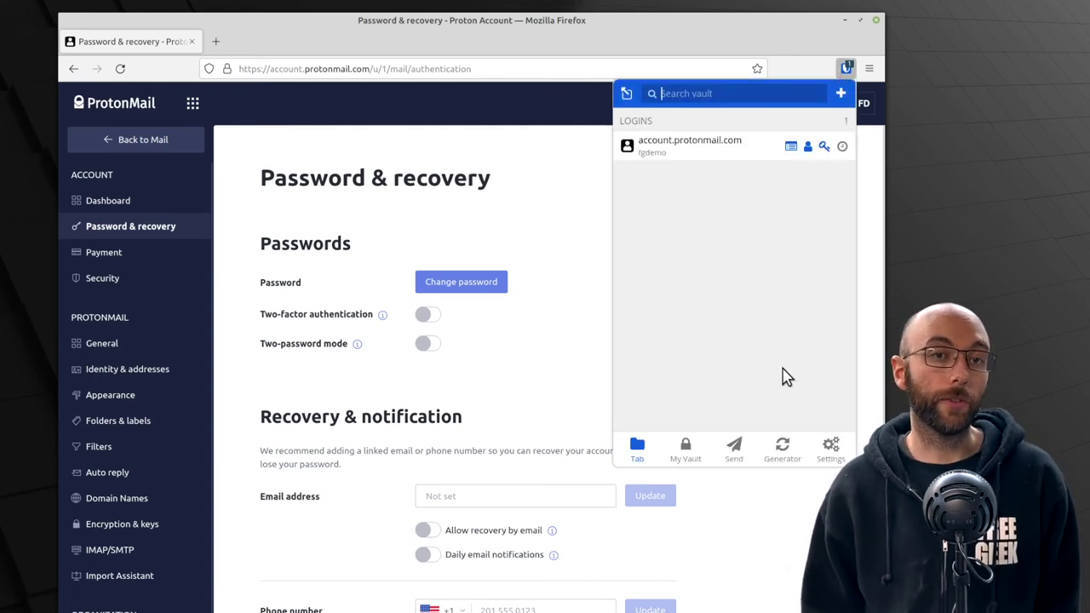
click(785, 449)
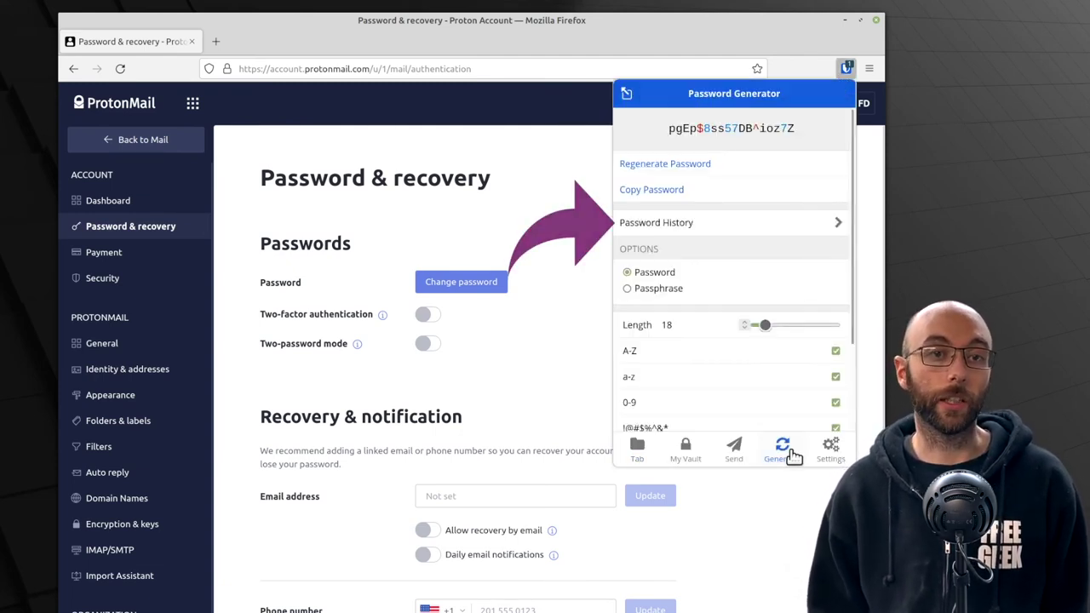
click(732, 228)
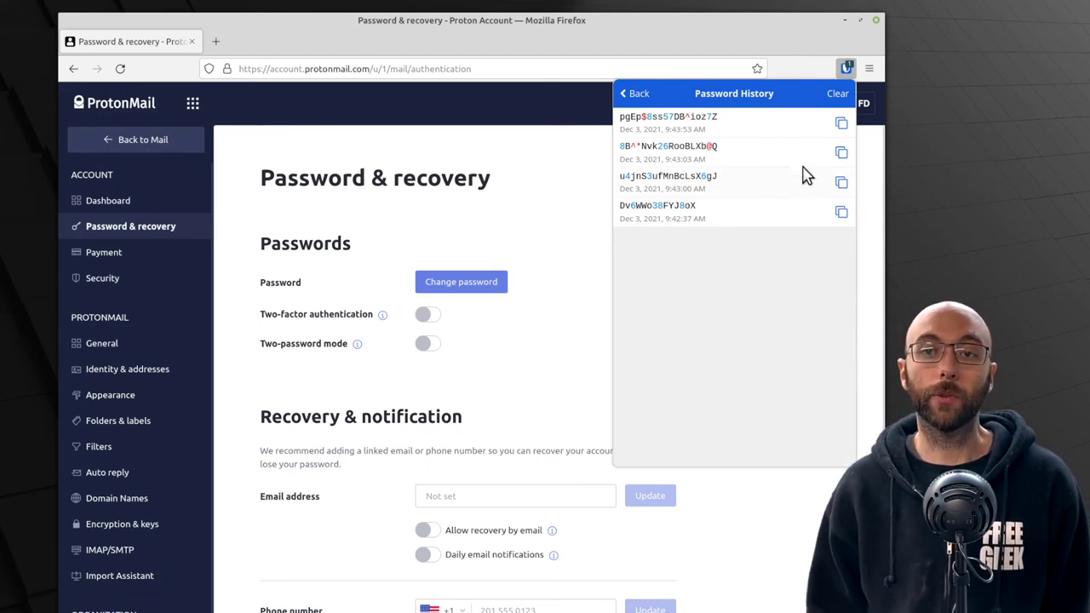
click(840, 125)
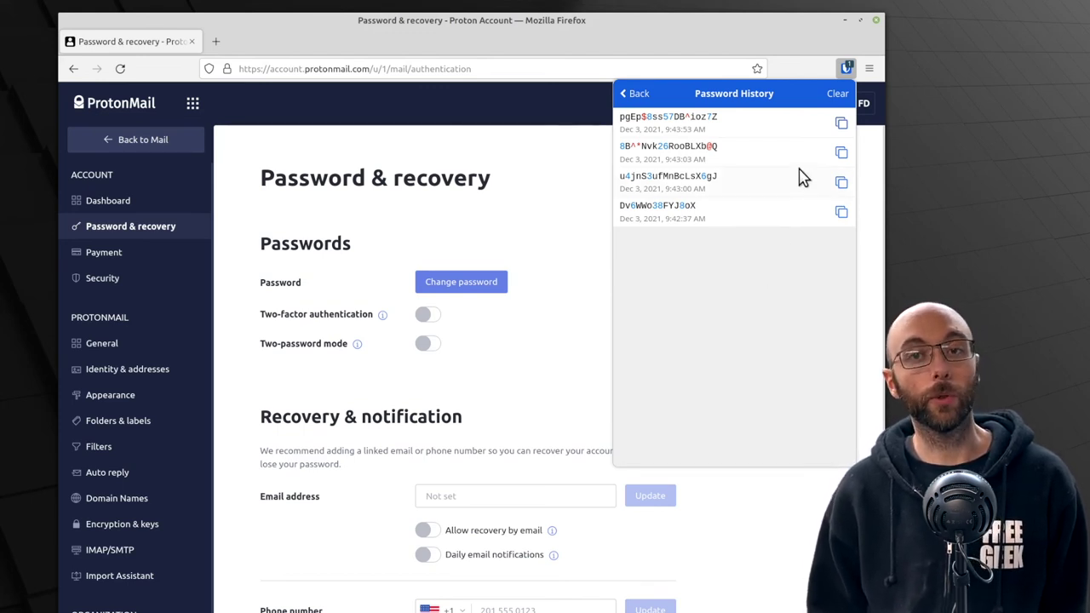
click(639, 94)
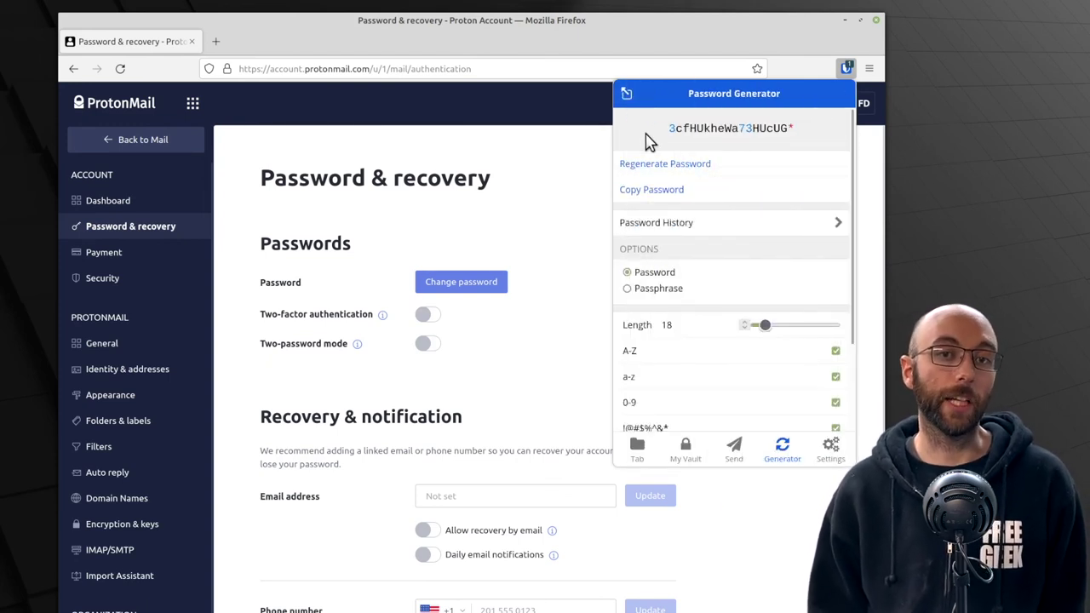
click(674, 453)
click(564, 101)
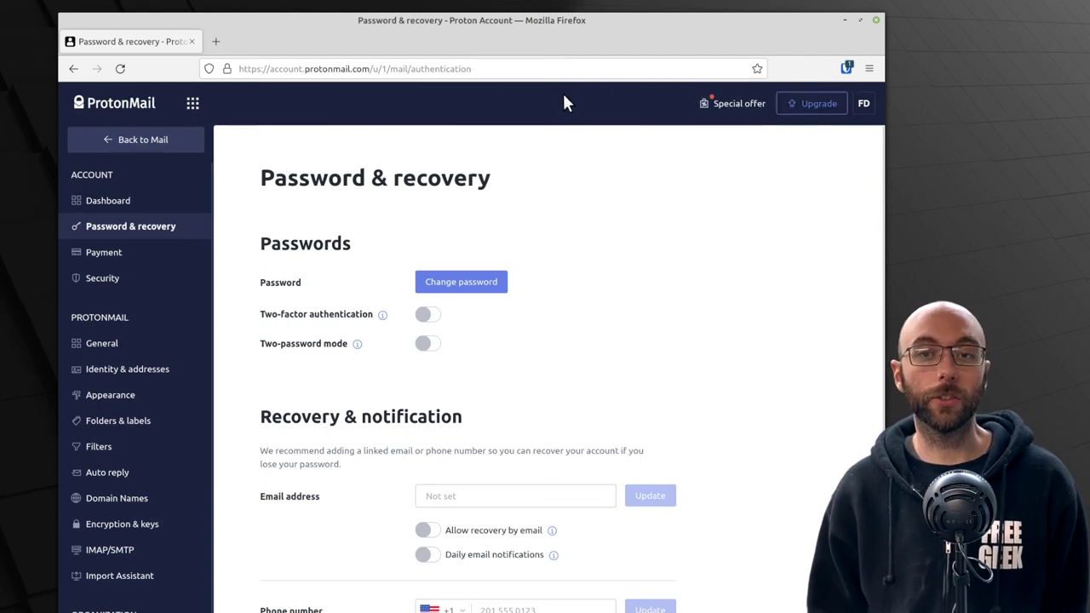